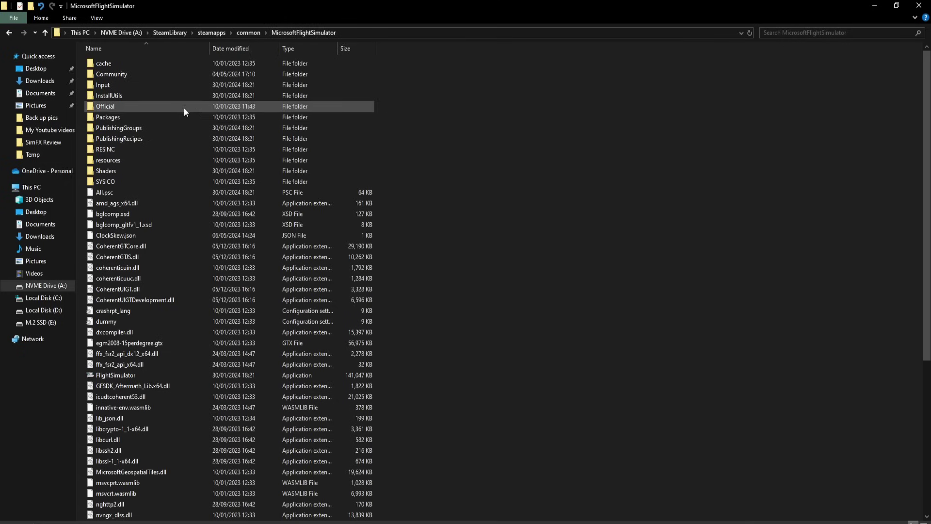
Examine the add-on folders inside the simulator's Community folder and return to the MicrosoftFlightSimulator folder
double_click(138, 74)
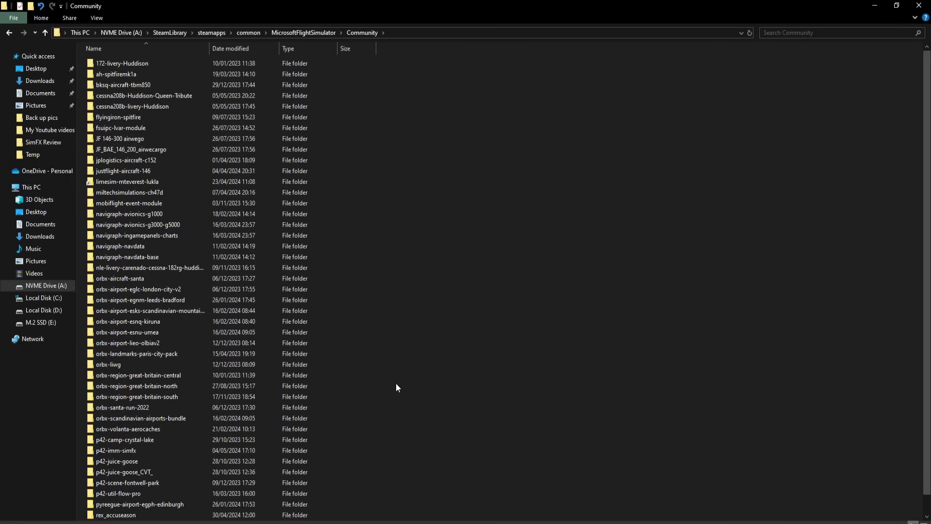
left_click(6, 34)
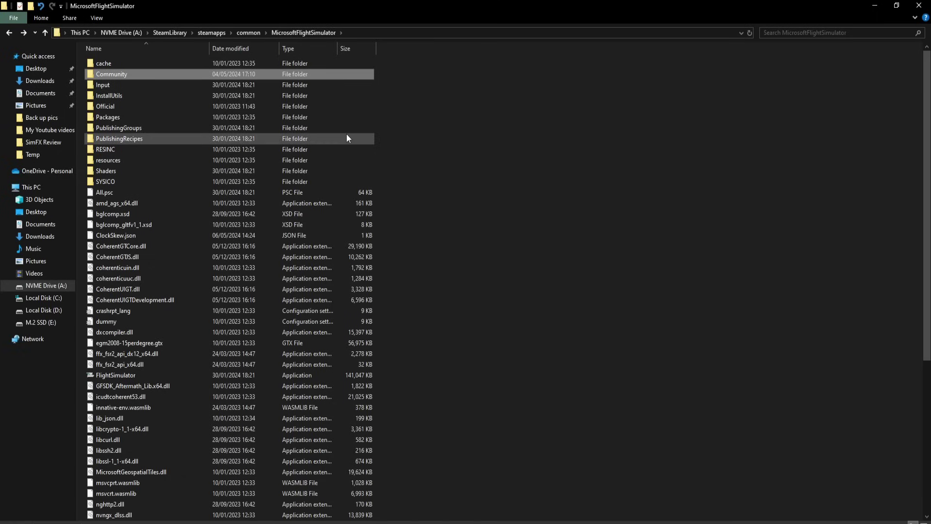
double_click(189, 74)
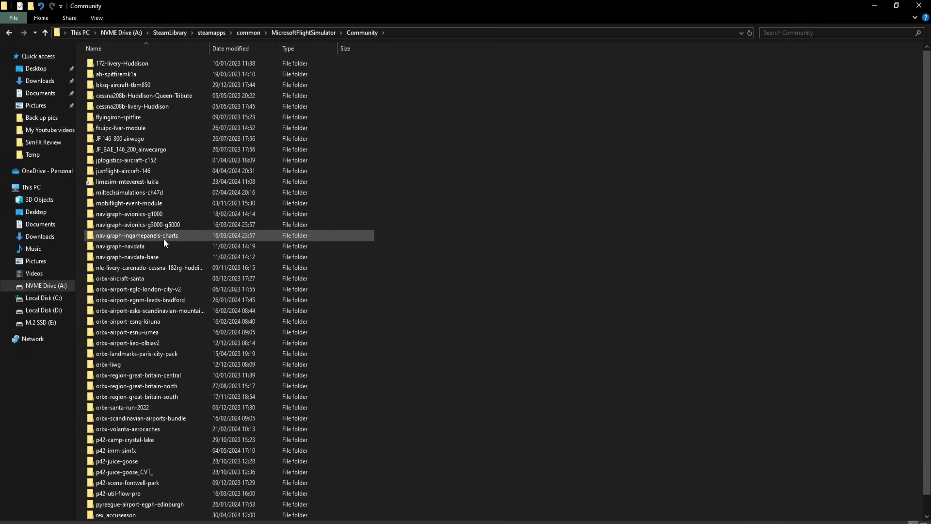
scroll(170, 311, "down", 1)
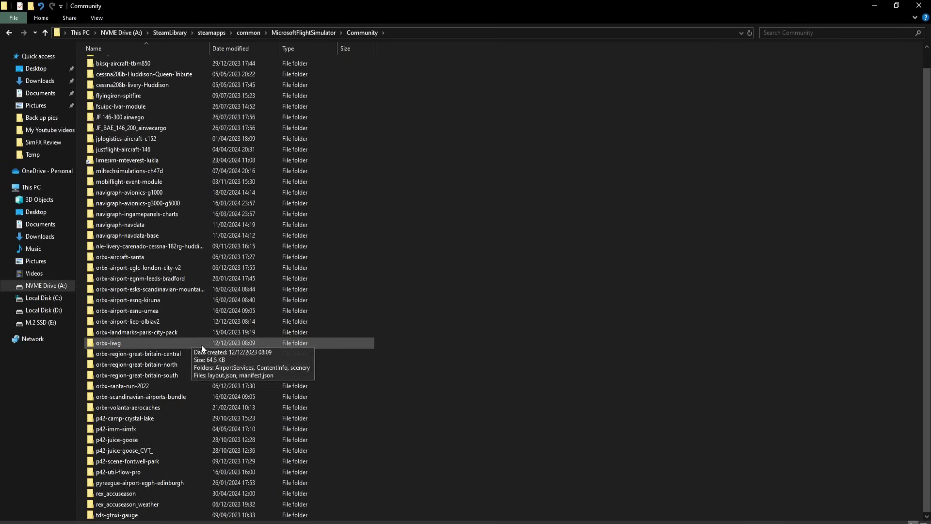
scroll(216, 306, "up", 1)
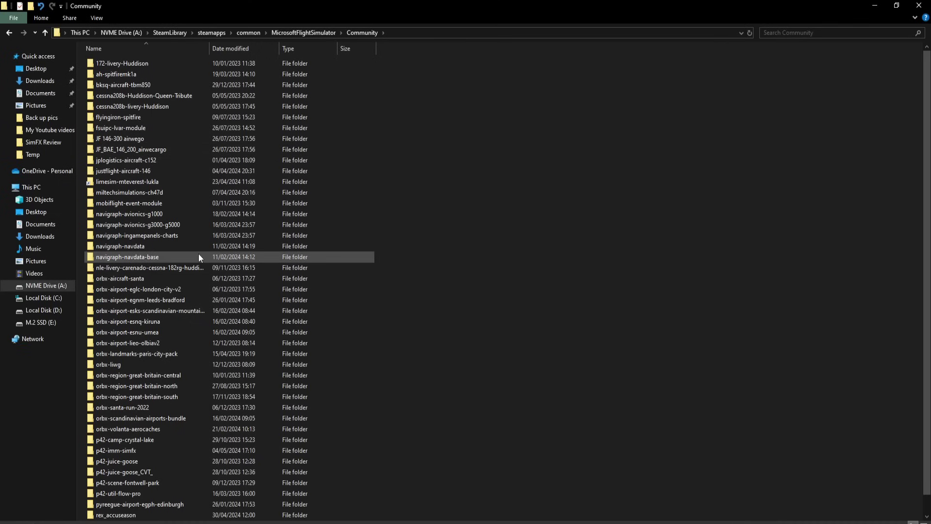
scroll(199, 255, "down", 1)
scroll(185, 341, "up", 1)
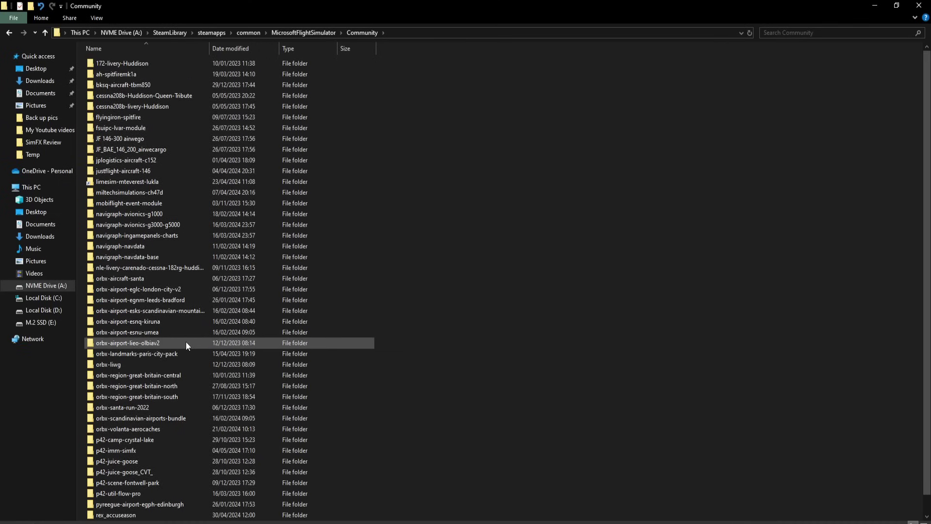
left_click(9, 32)
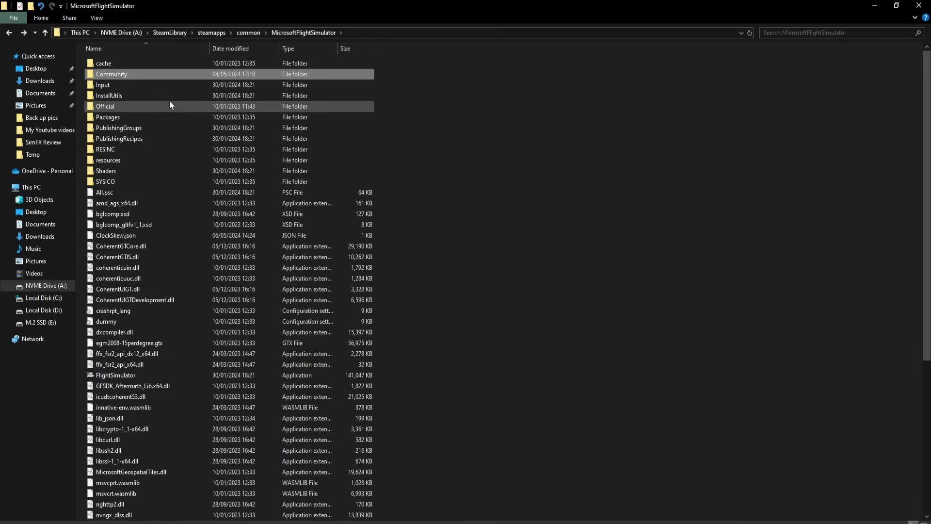
right_click(182, 75)
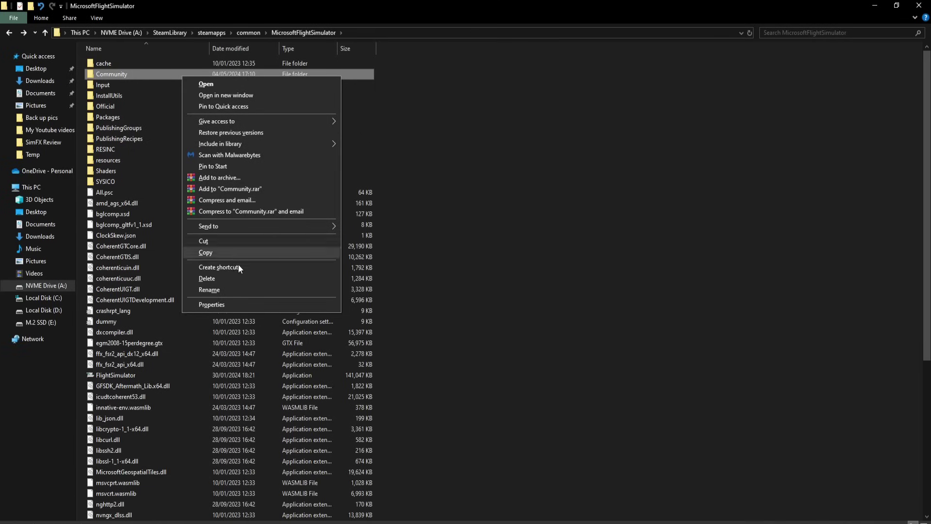
left_click(518, 251)
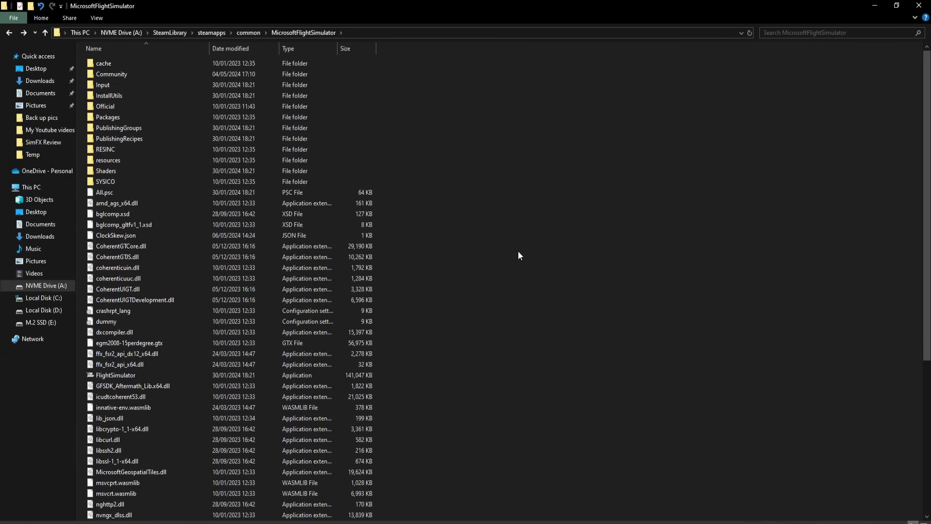
right_click(140, 72)
left_click(118, 74)
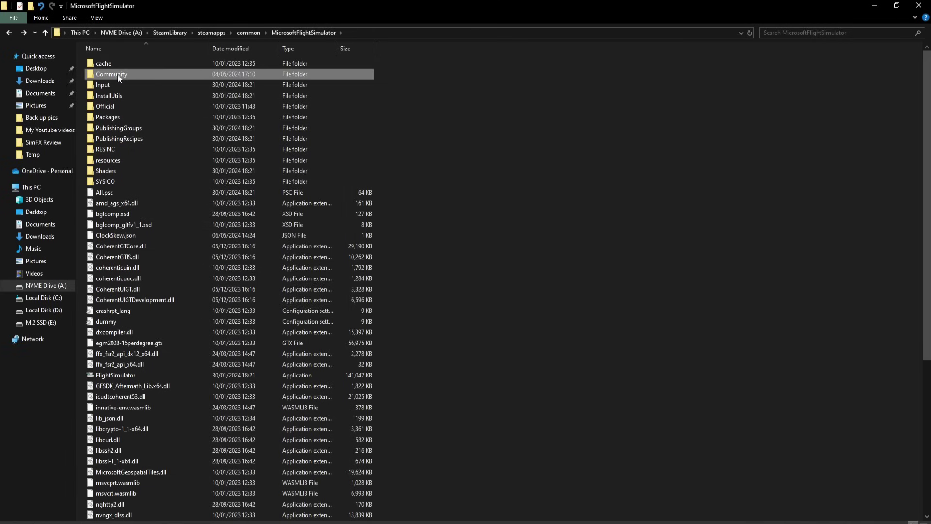
Rename the Community folder as Community.old and check the add-ons inside it
right_click(146, 74)
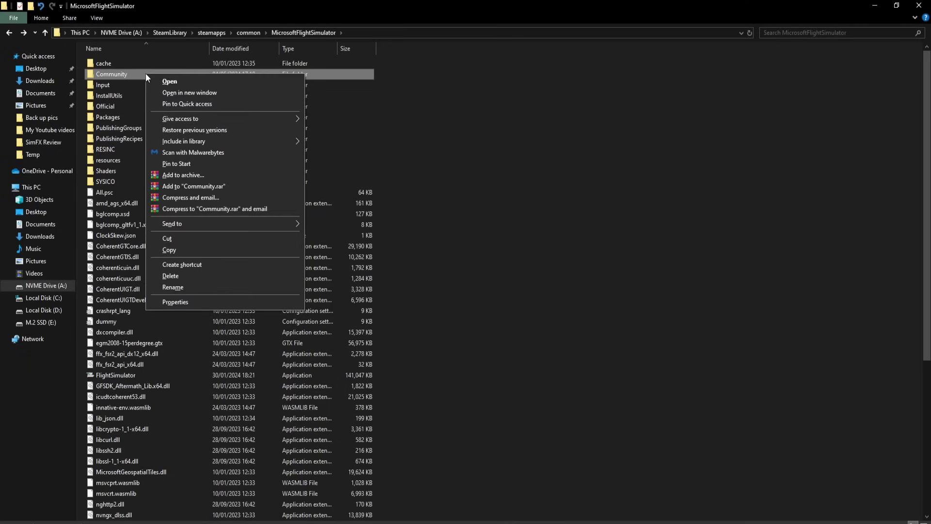
left_click(201, 286)
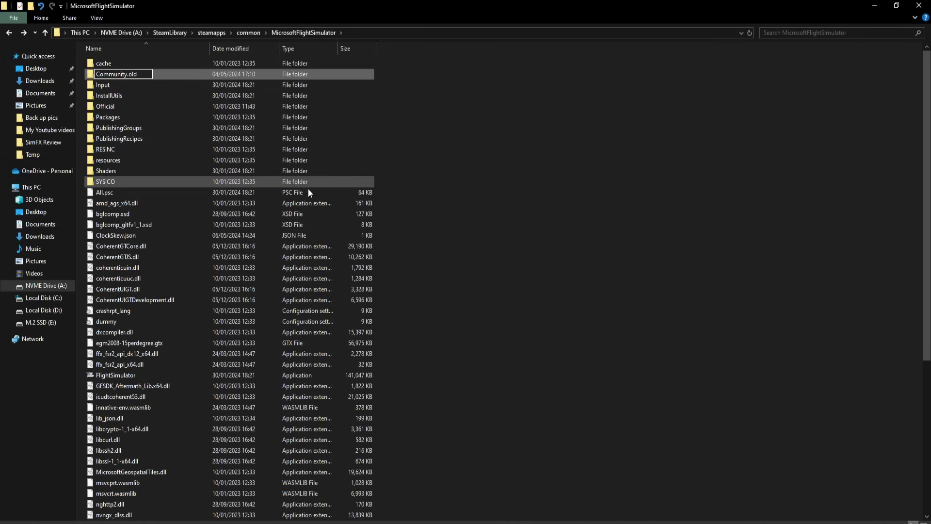
key("Return")
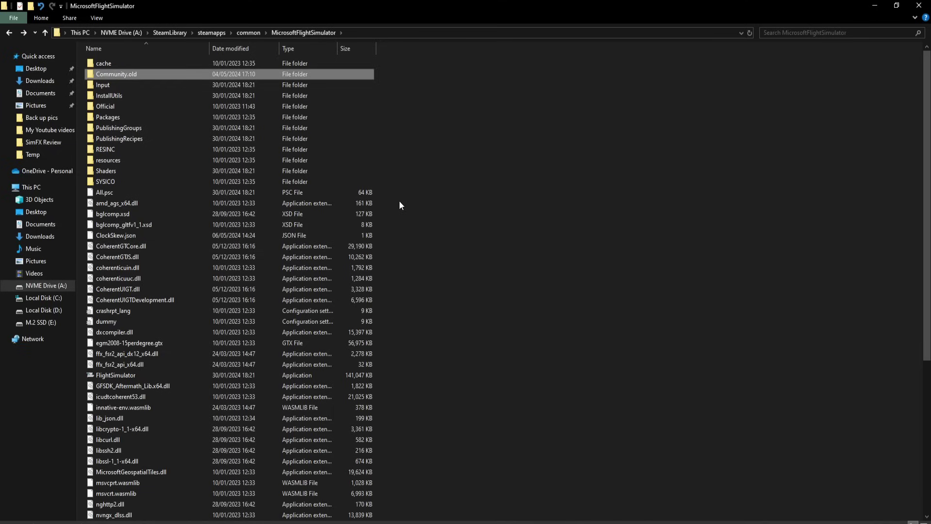
double_click(165, 73)
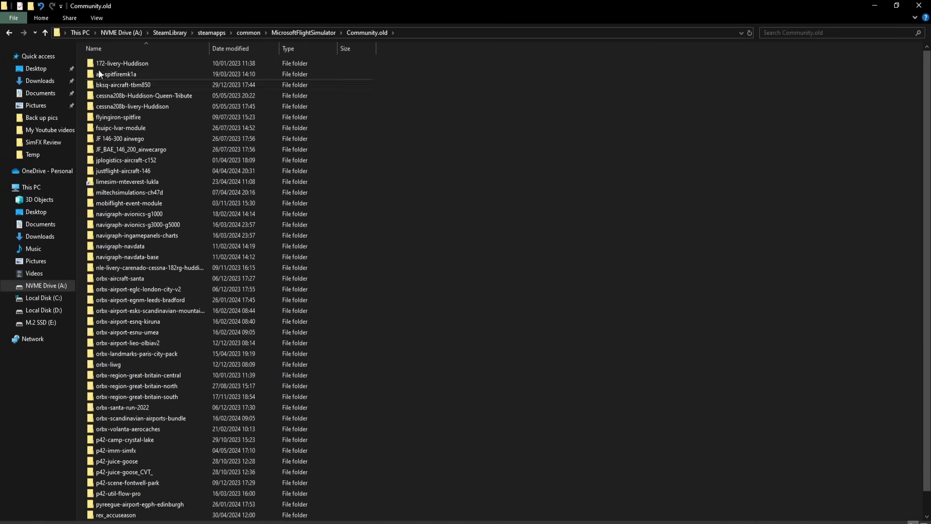
left_click(9, 32)
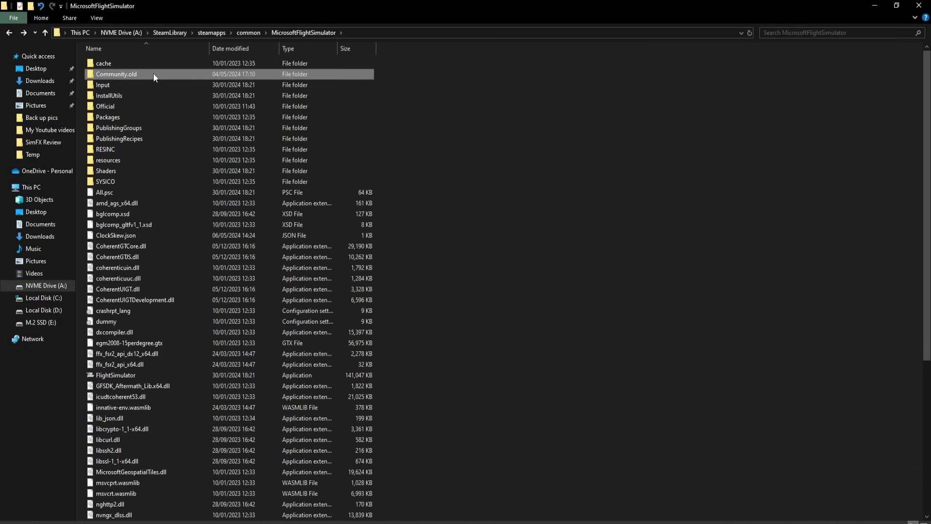
Launch Microsoft Flight Simulator through Steam
left_click(823, 523)
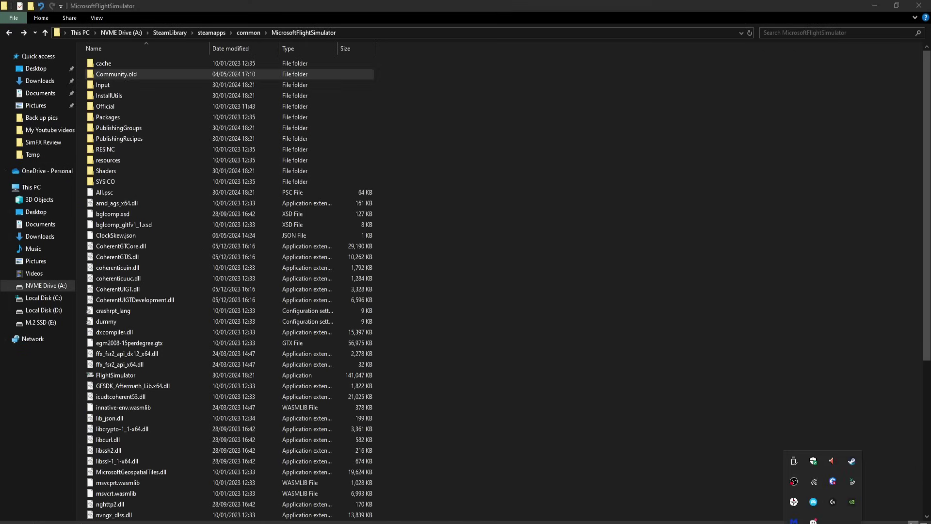
right_click(852, 462)
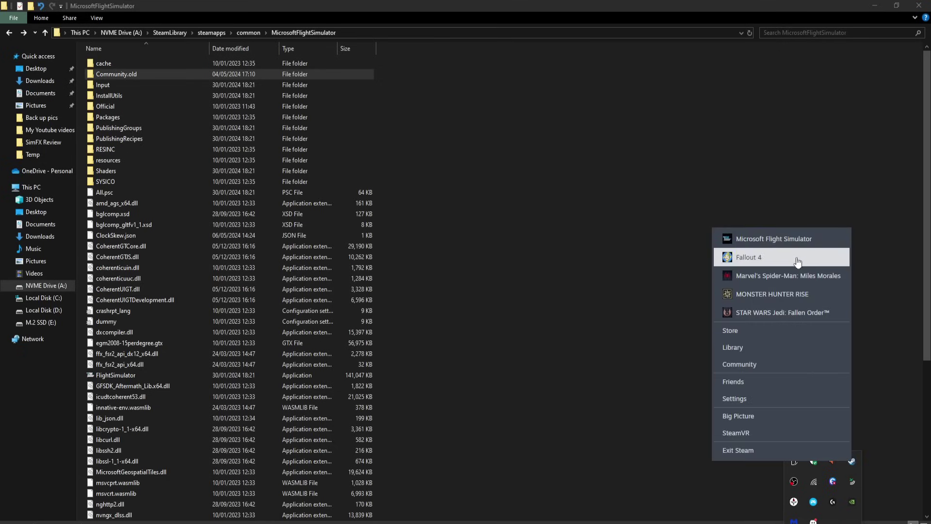
left_click(798, 239)
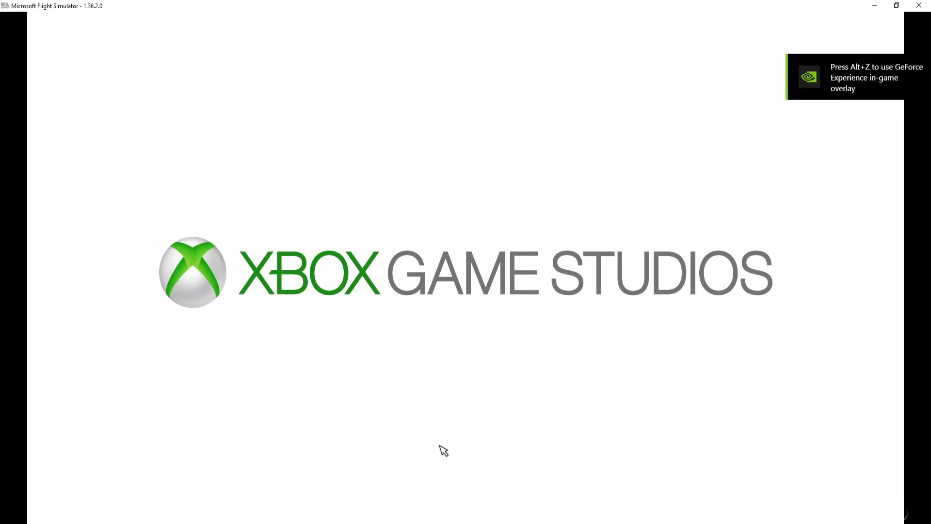
Switch back to File Explorer and inspect the contents of the new Community folder in MicrosoftFlightSimulator
key("alt+Tab")
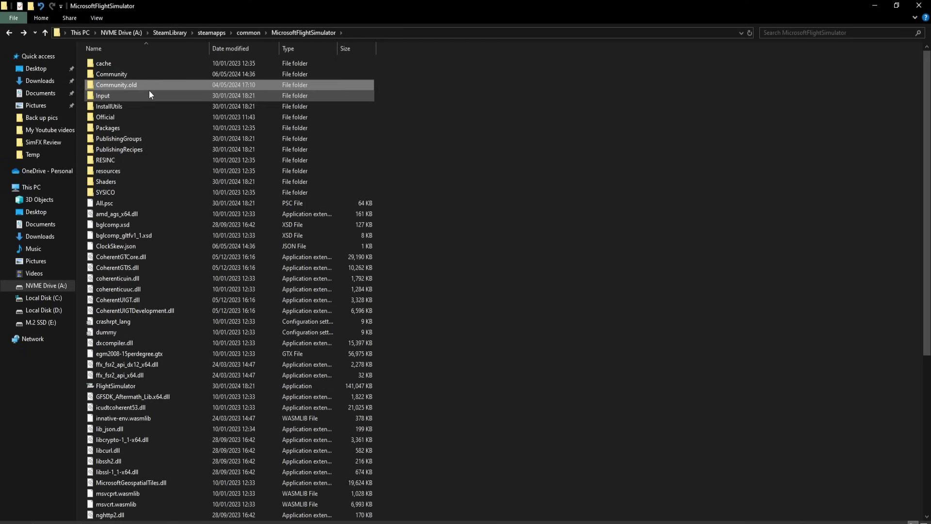
mouse_move(145, 77)
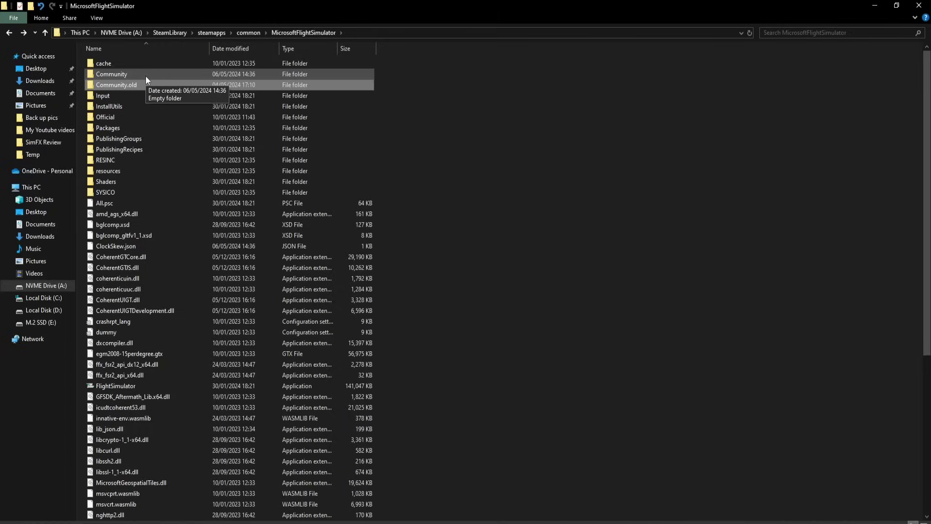
double_click(146, 74)
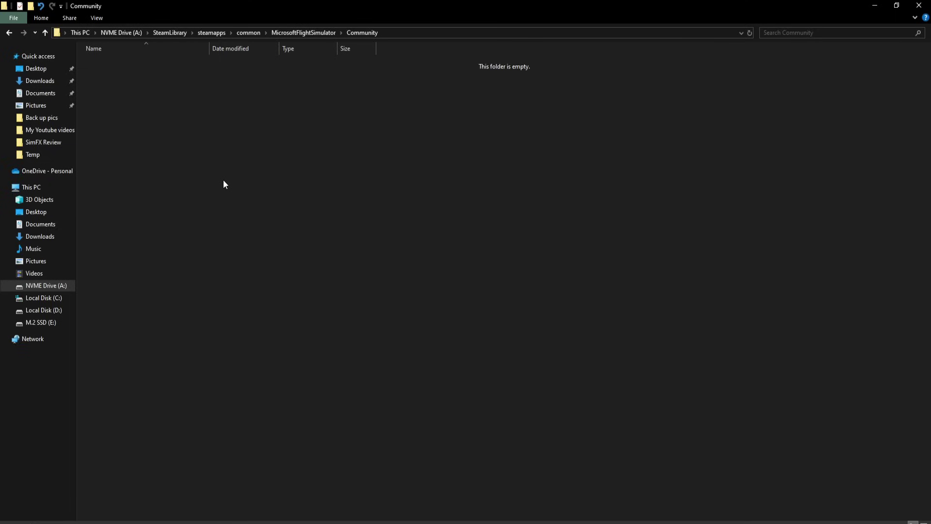
left_click(9, 33)
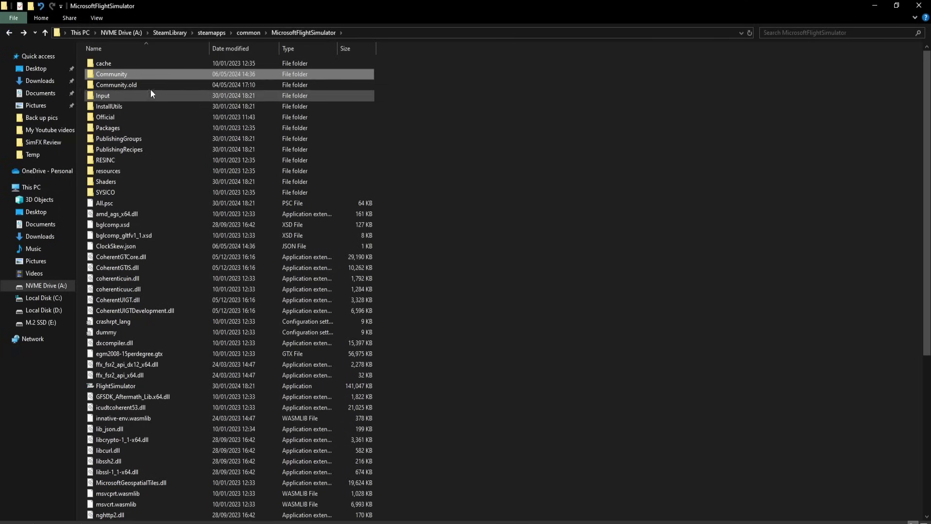
double_click(150, 75)
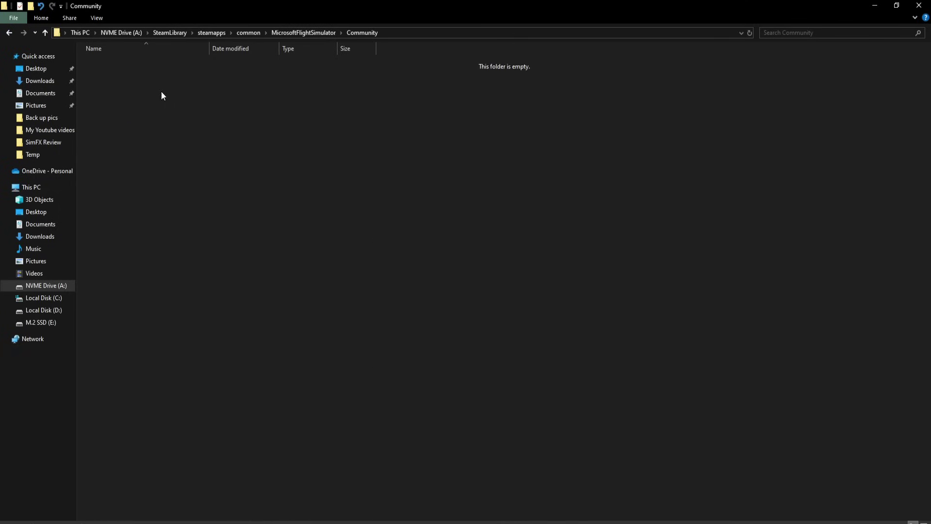
left_click(8, 33)
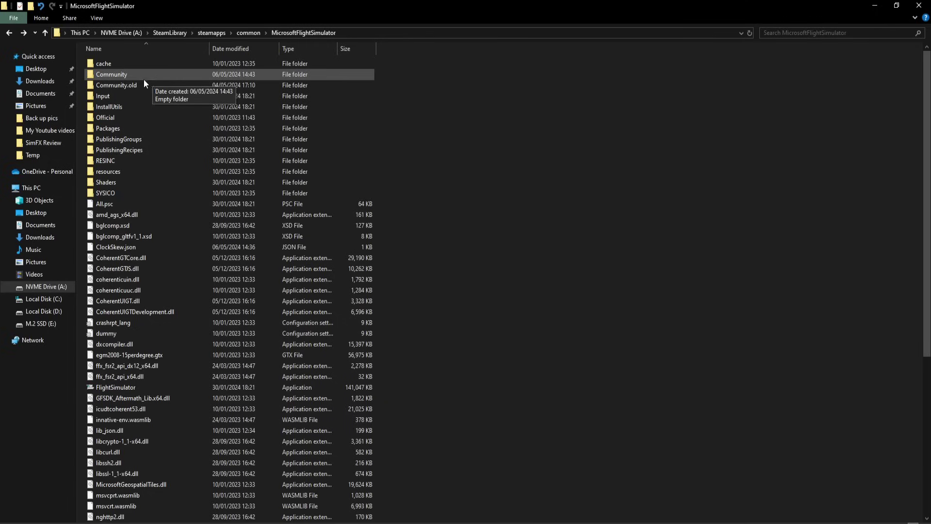
Compare the contents of the Community.old folder with those of the new Community folder
double_click(134, 85)
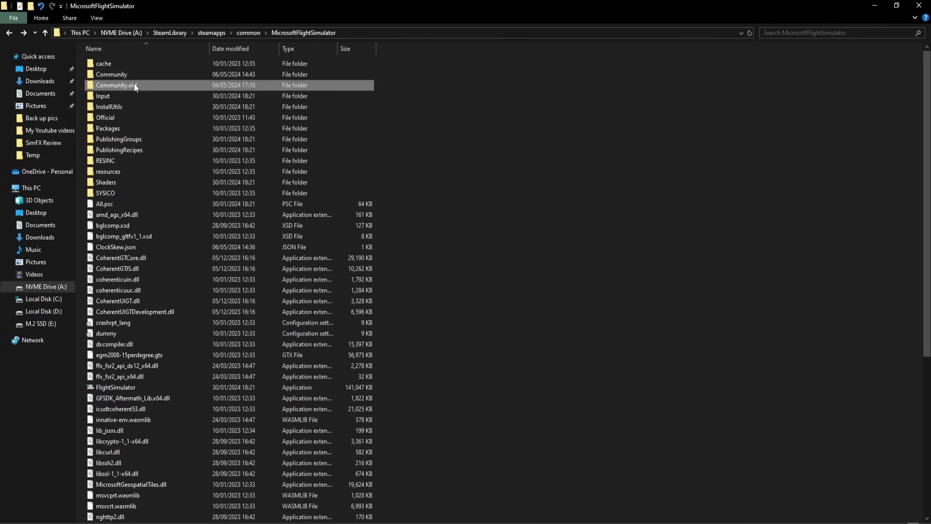
left_click(8, 34)
mouse_move(137, 85)
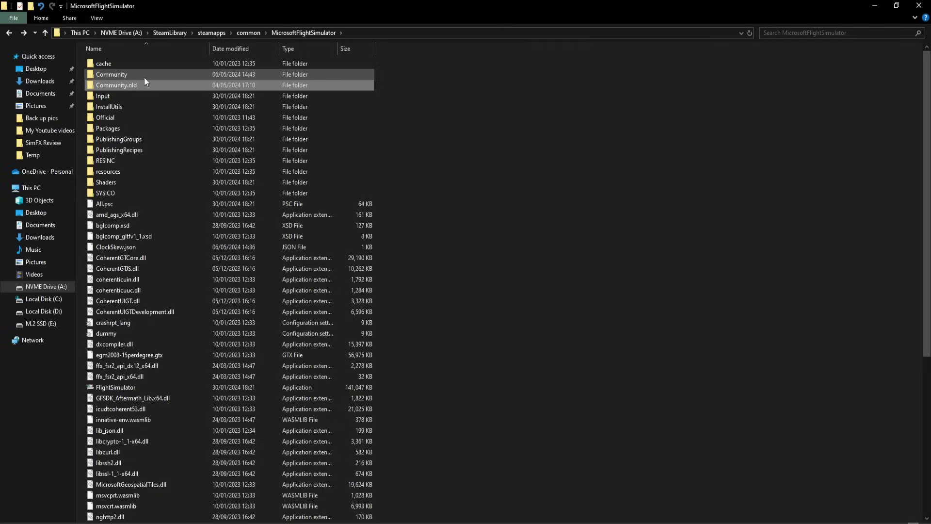
double_click(144, 77)
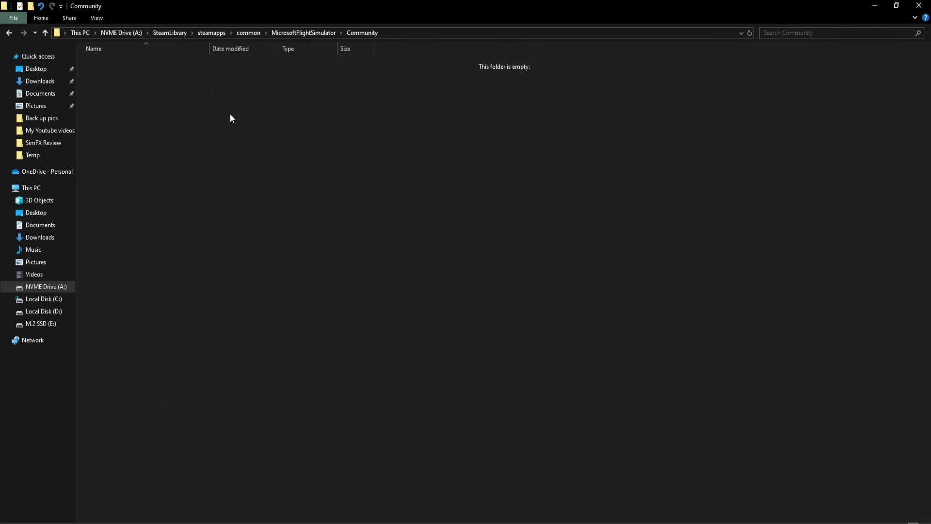
left_click(10, 33)
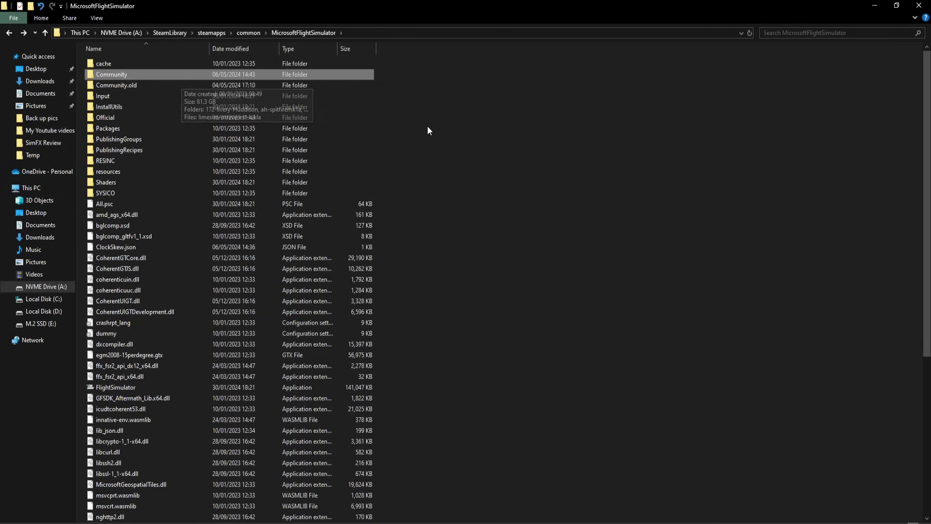
double_click(144, 76)
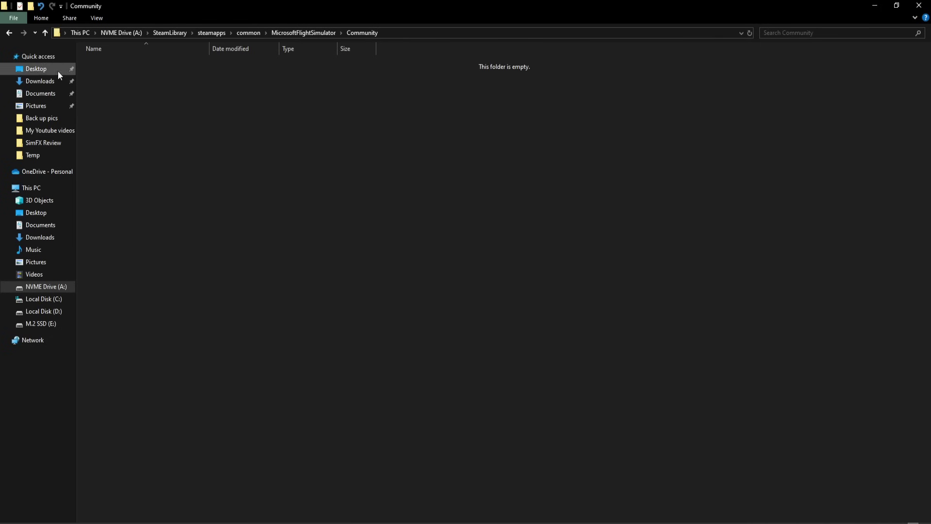
left_click(9, 33)
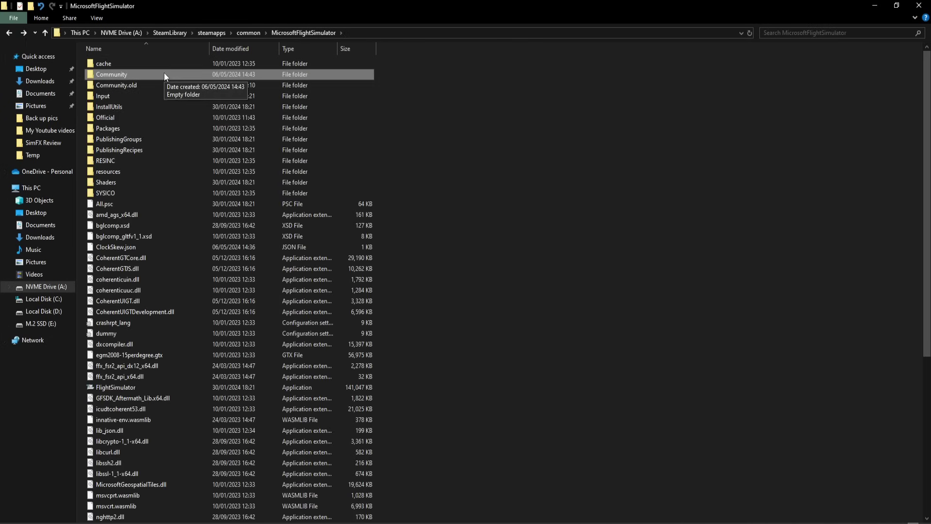
Delete the new Community folder and check the add-ons inside Community.old
right_click(170, 73)
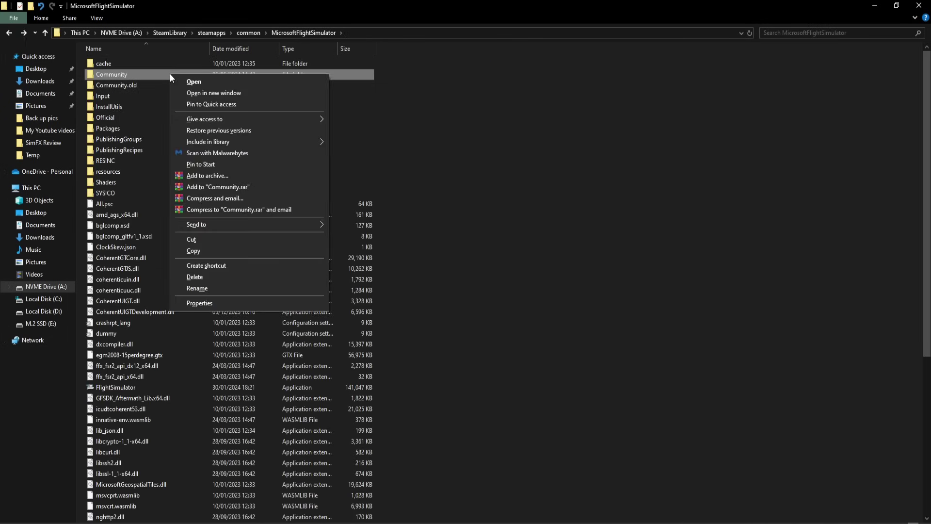
left_click(232, 278)
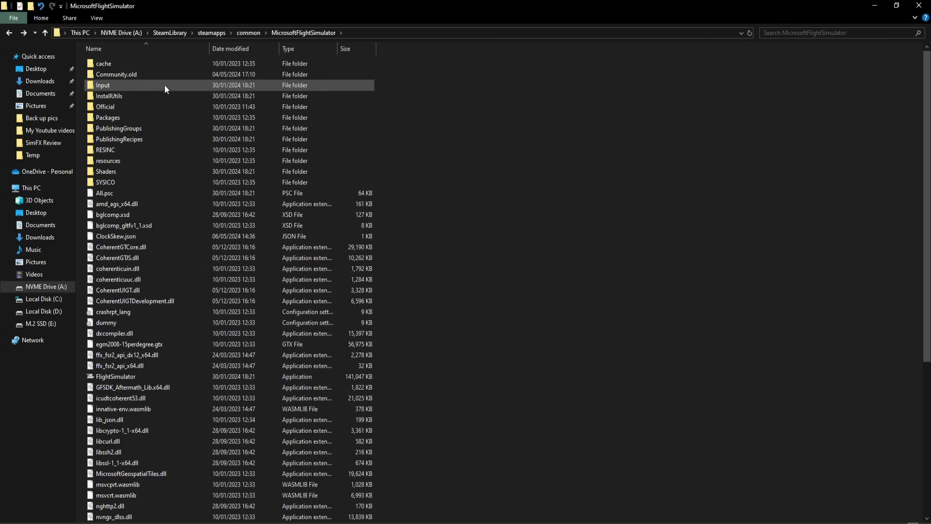
mouse_move(156, 73)
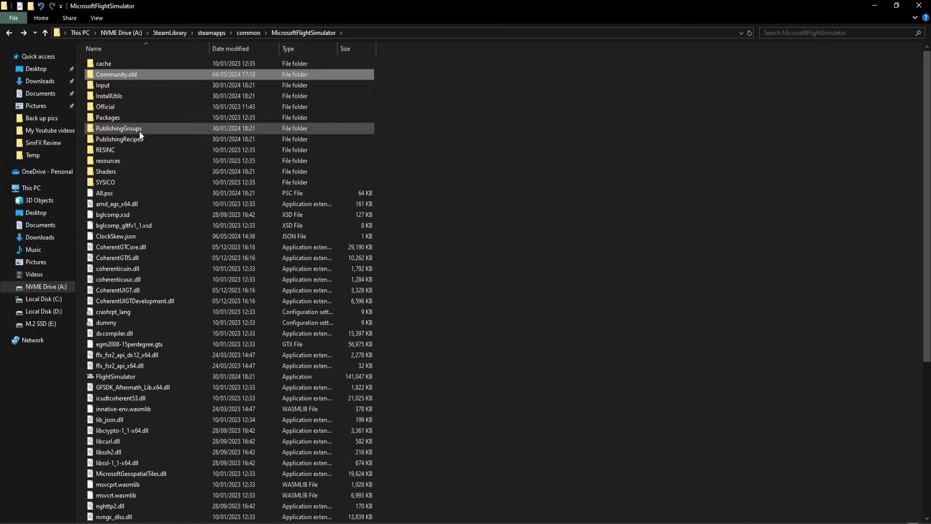
double_click(142, 75)
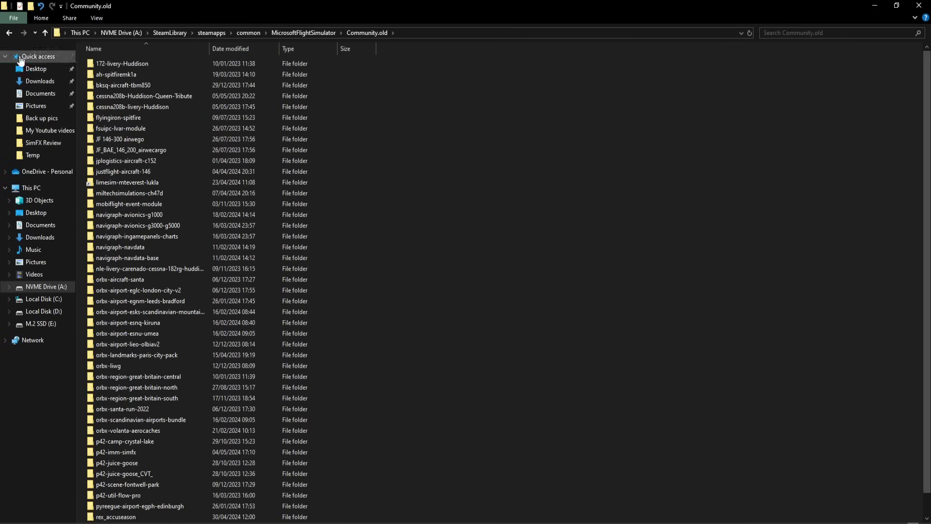
left_click(9, 34)
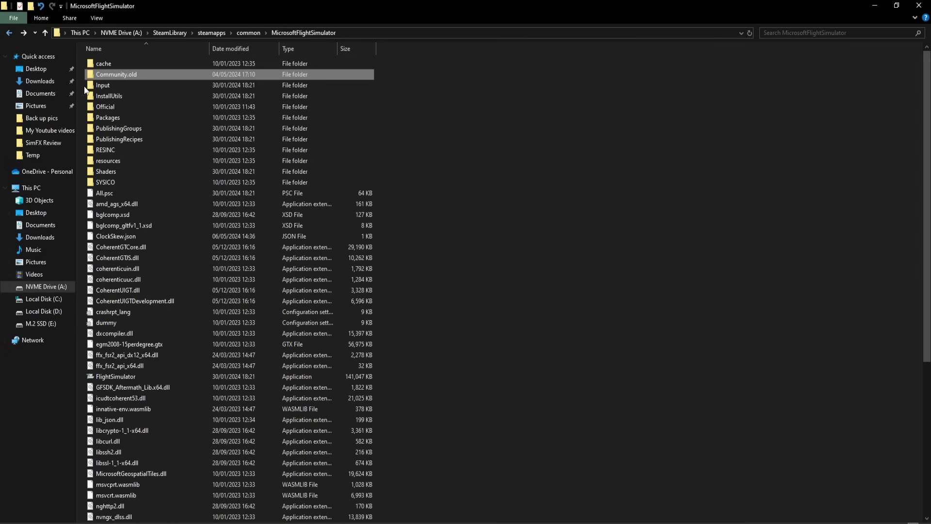
Rename the Community.old folder in MicrosoftFlightSimulator back to Community
right_click(158, 74)
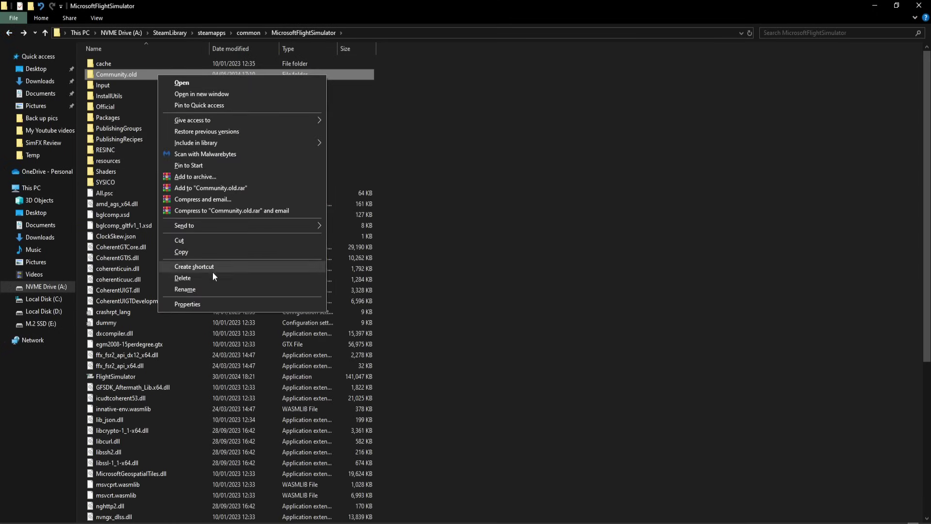
left_click(213, 286)
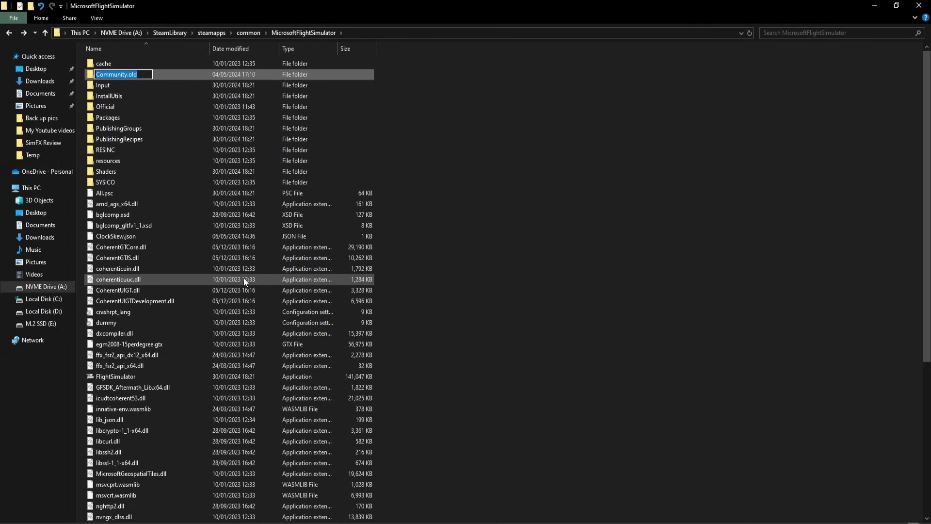
key("End")
key("BackSpace")
key("BackSpace")
key("BackSpace")
key("BackSpace")
key("Return")
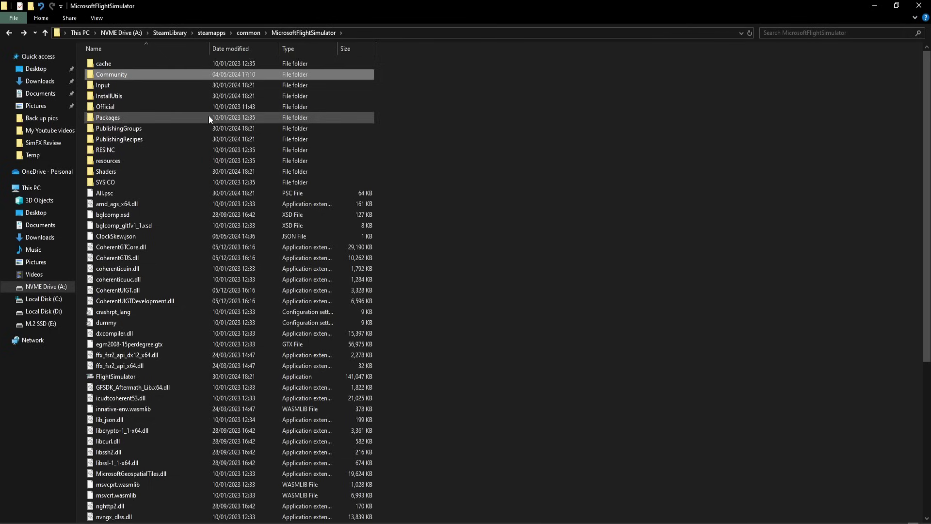
Check the add-on folders inside the restored Community folder and return to MicrosoftFlightSimulator
mouse_move(174, 78)
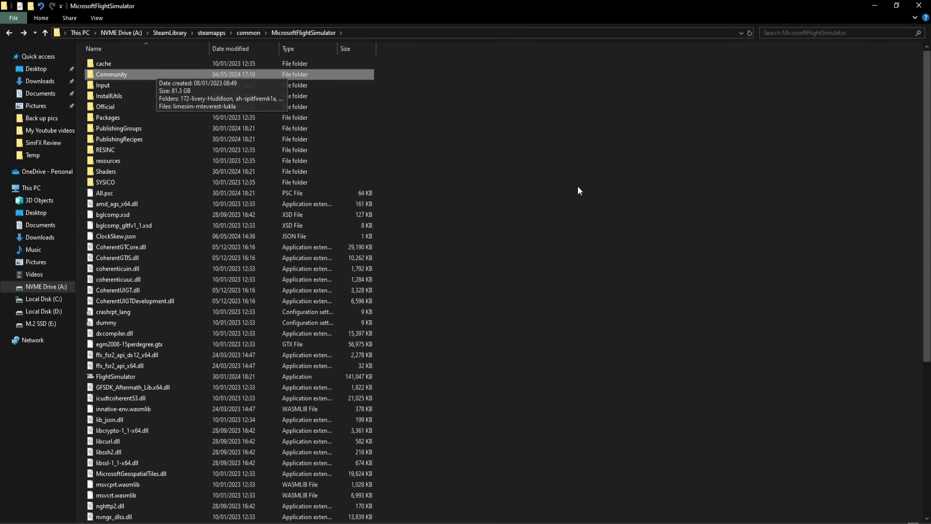
double_click(141, 73)
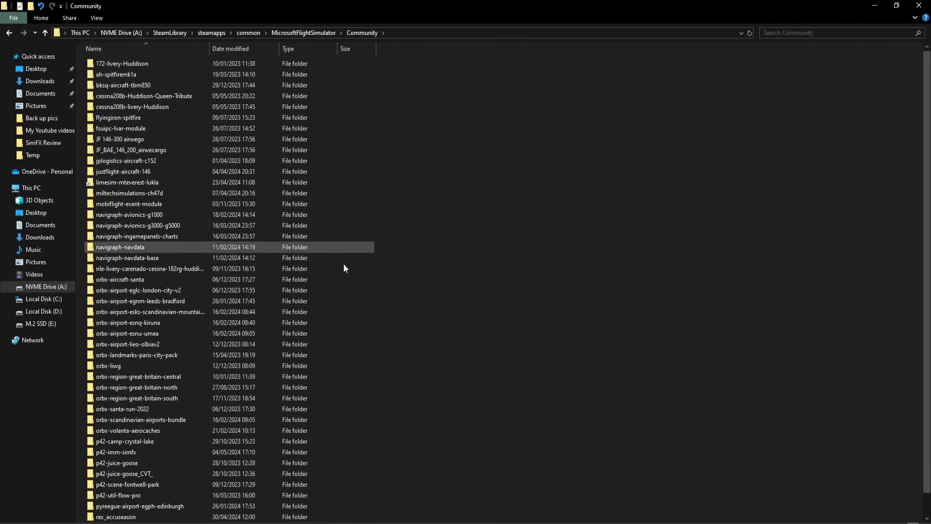
scroll(349, 295, "up", 1)
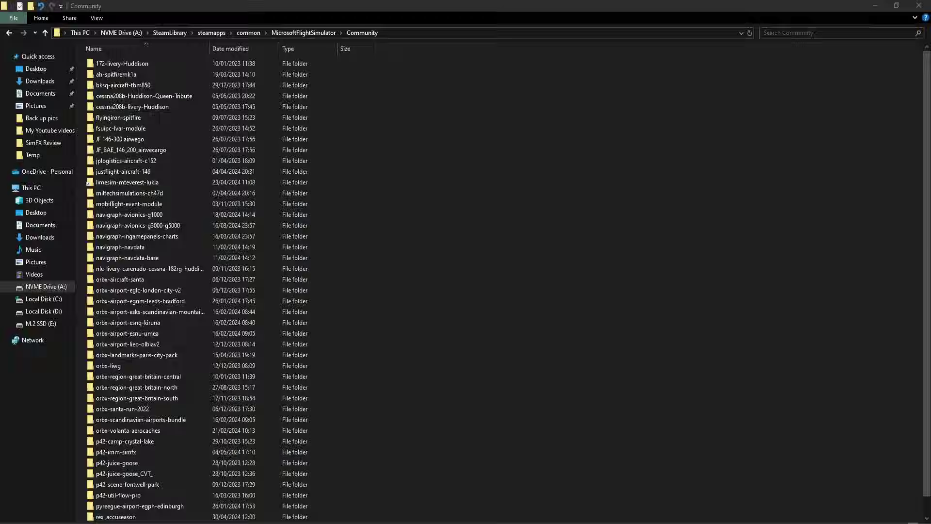
left_click(9, 33)
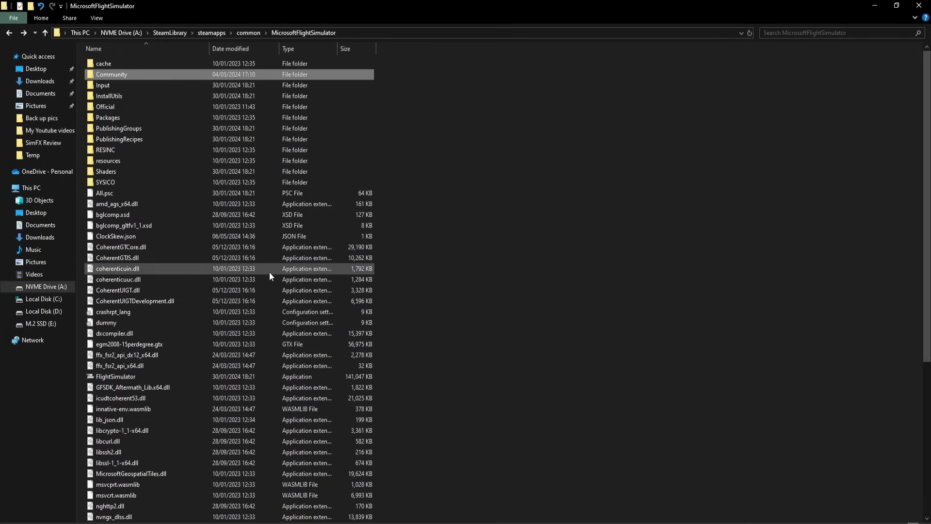
double_click(147, 76)
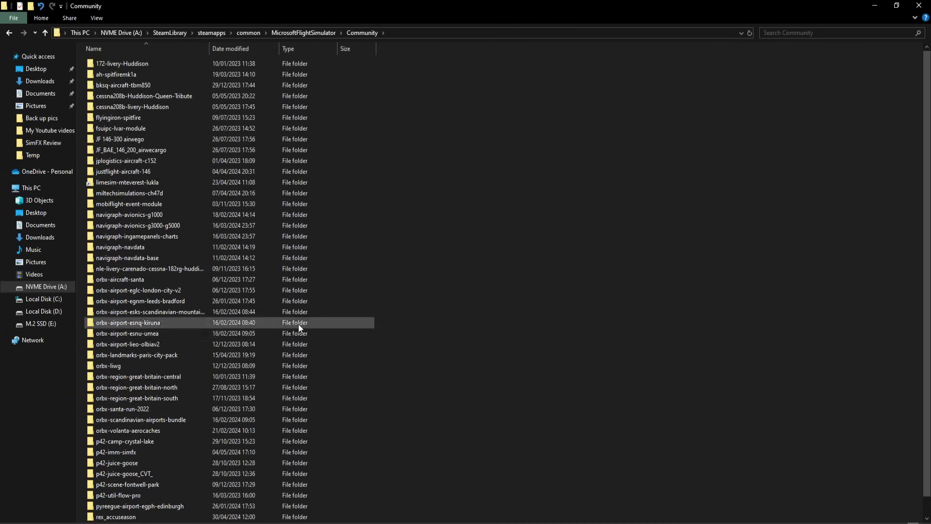
left_click(8, 33)
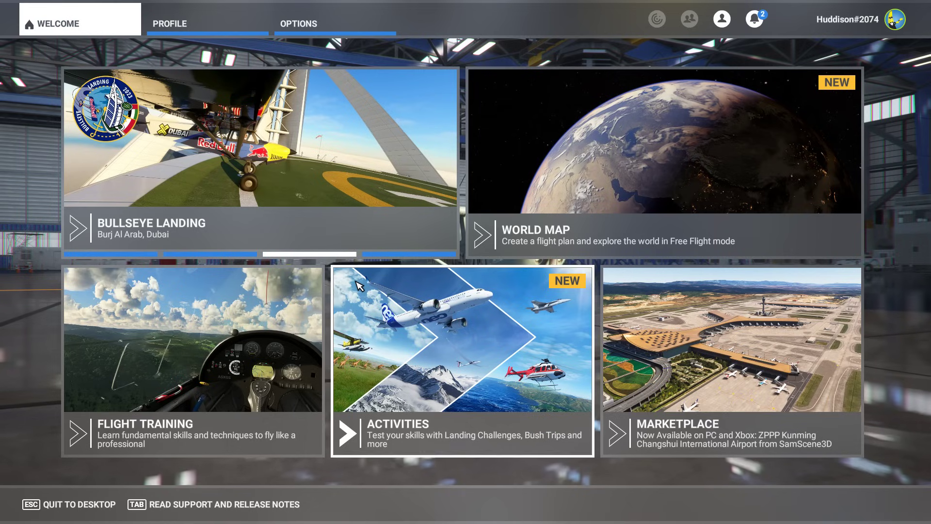
Switch to Microsoft Flight Simulator, open the World Map's aircraft selection and inspect the Black Square TBM 850 entry
key("Left")
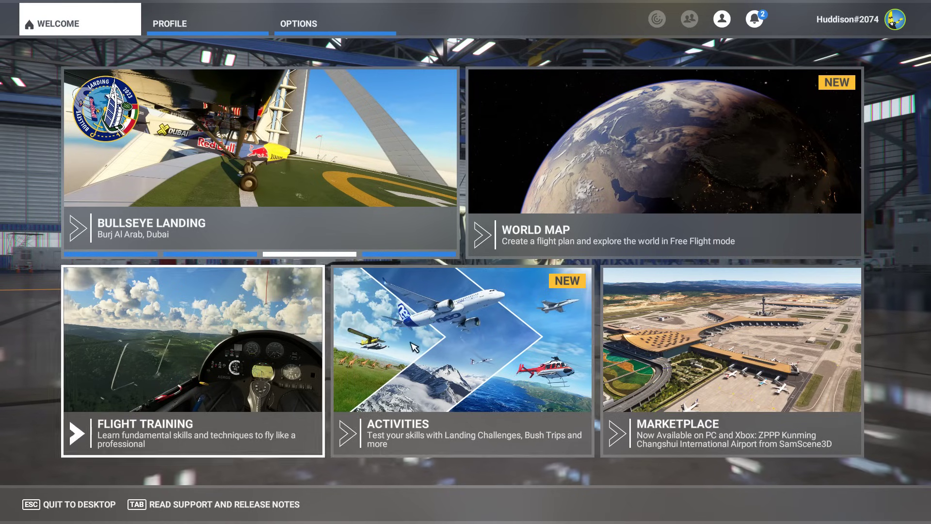
left_click(631, 184)
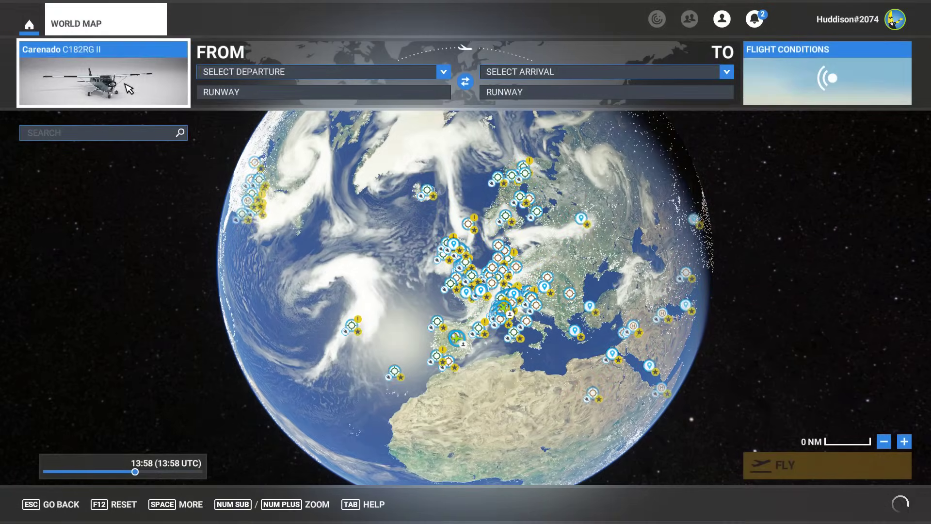
left_click(129, 89)
scroll(698, 261, "up", 1)
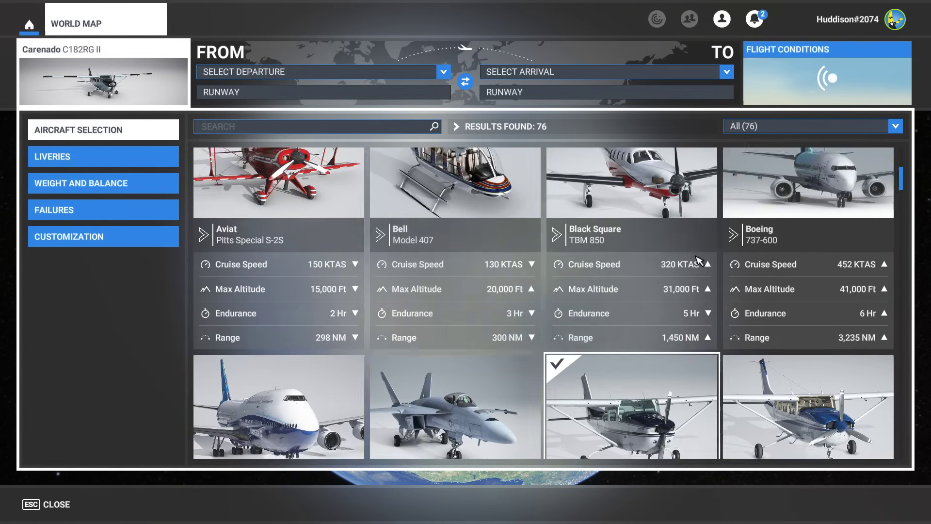
scroll(699, 261, "up", 3)
scroll(679, 264, "down", 2)
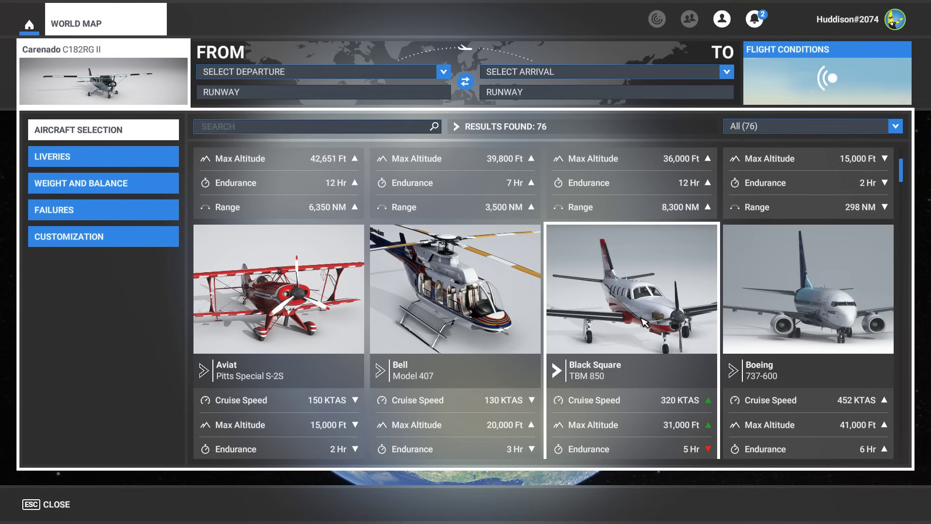
scroll(624, 281, "down", 1)
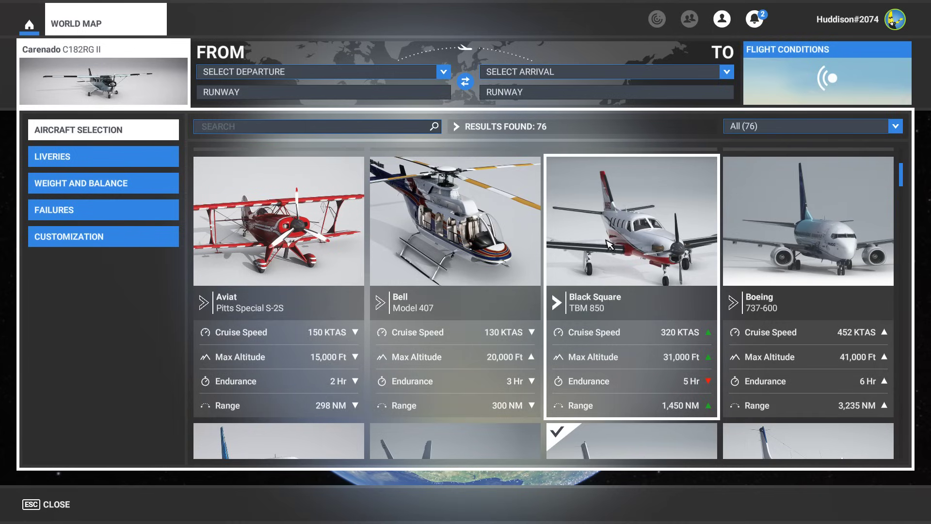
Browse the rest of the aircraft list for third-party add-ons such as the JPLogistics Cessna 152, Just Flight 146 and Flight Replicas Spitfires
scroll(602, 272, "down", 10)
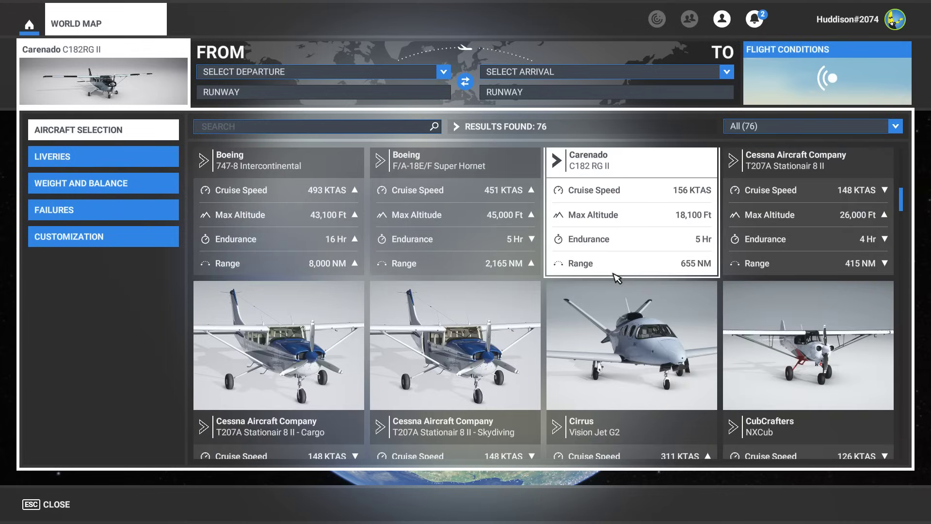
scroll(616, 279, "down", 10)
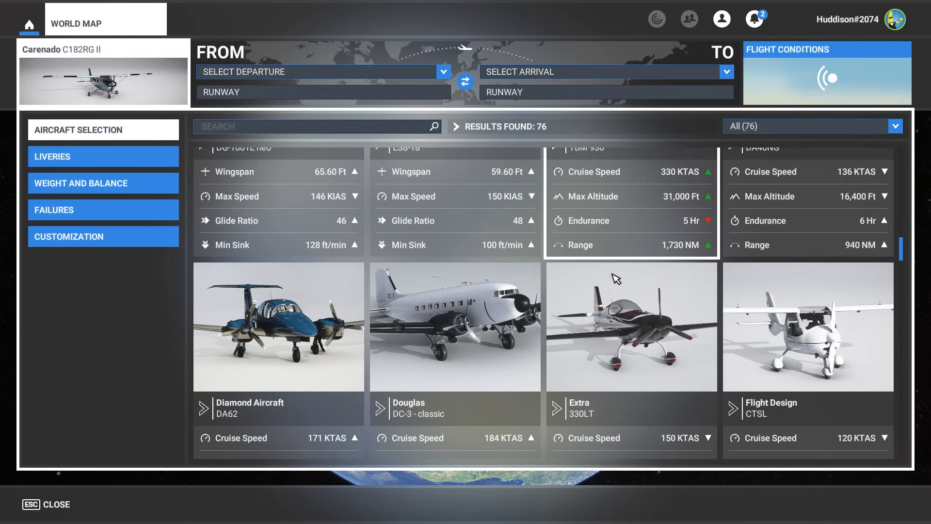
scroll(616, 279, "down", 12)
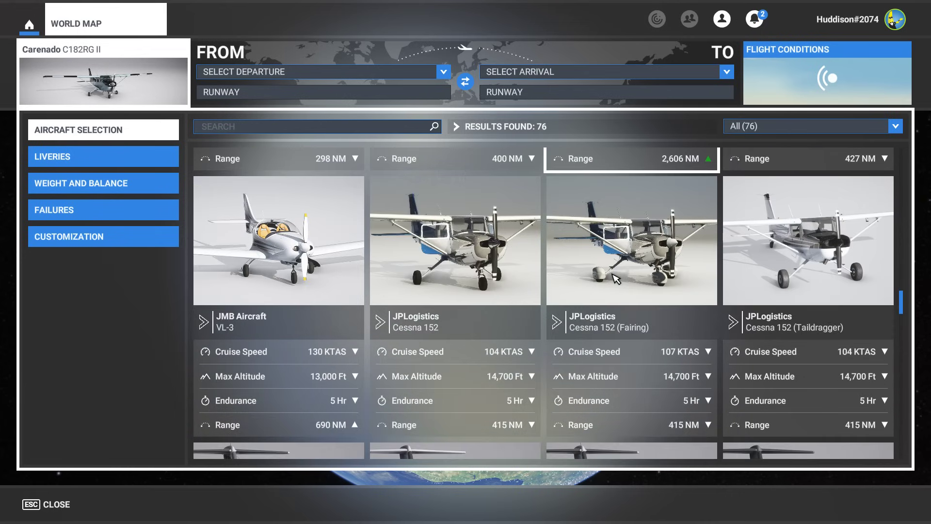
scroll(616, 279, "down", 8)
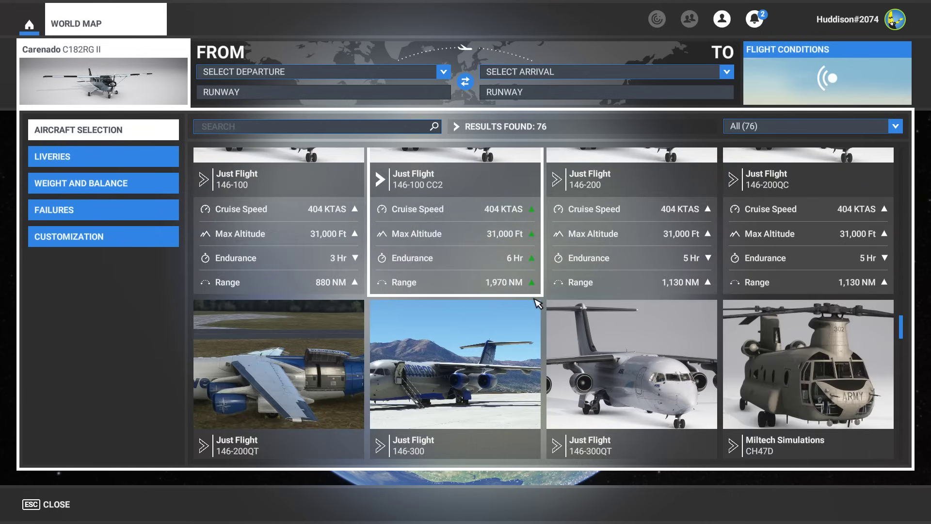
scroll(537, 303, "down", 2)
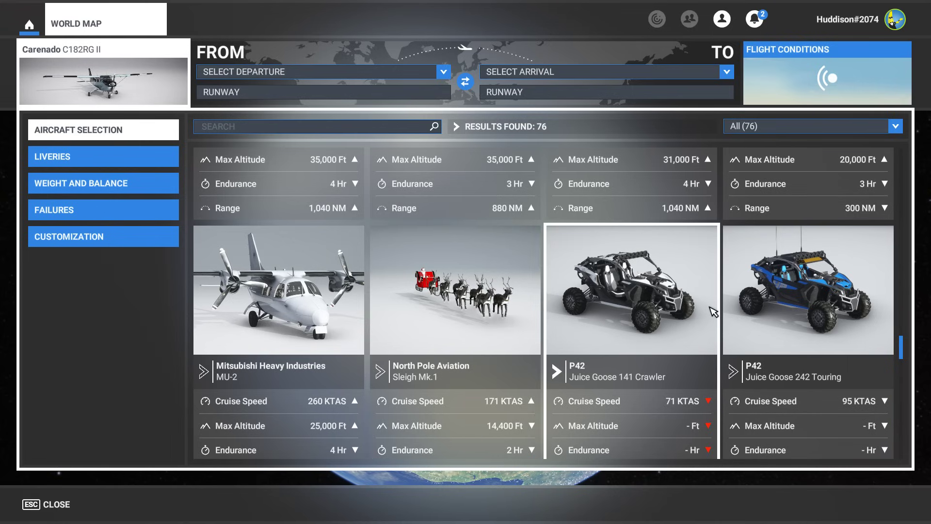
scroll(712, 312, "down", 3)
scroll(712, 312, "down", 5)
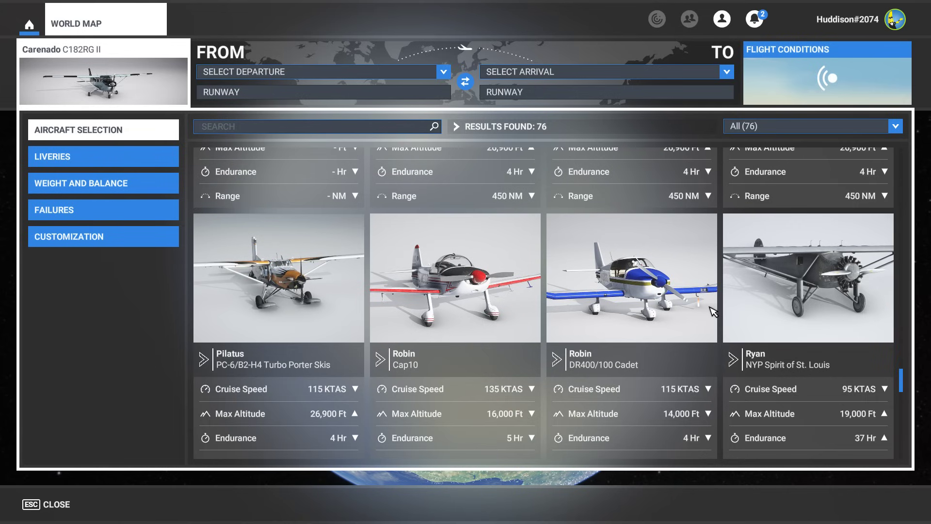
scroll(712, 312, "up", 8)
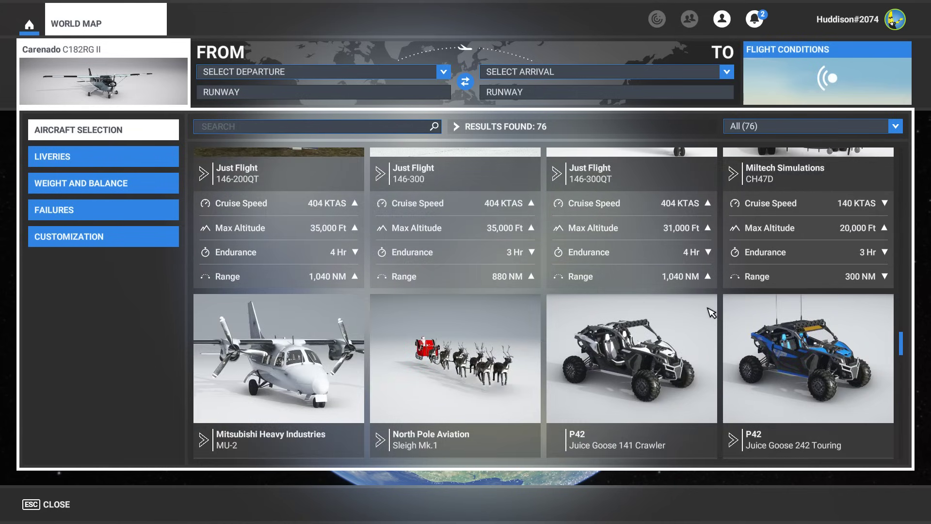
scroll(708, 313, "up", 10)
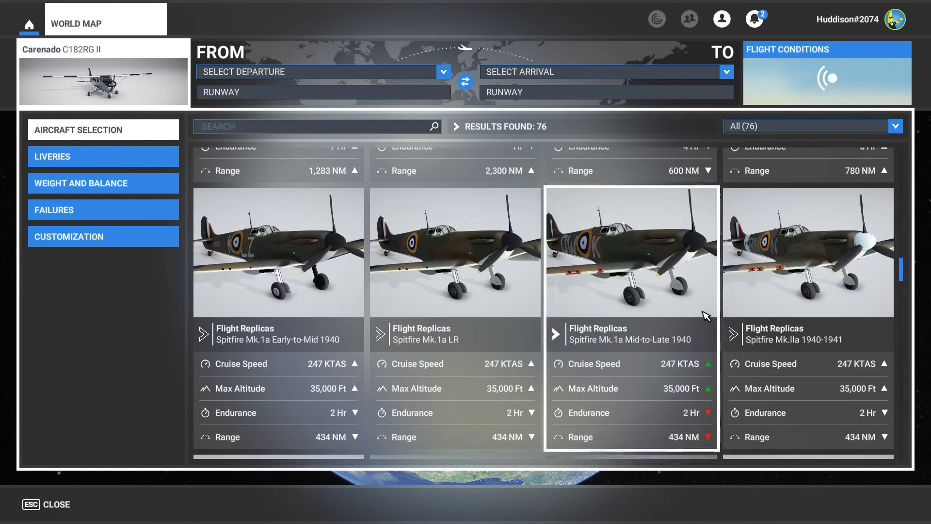
scroll(706, 316, "up", 4)
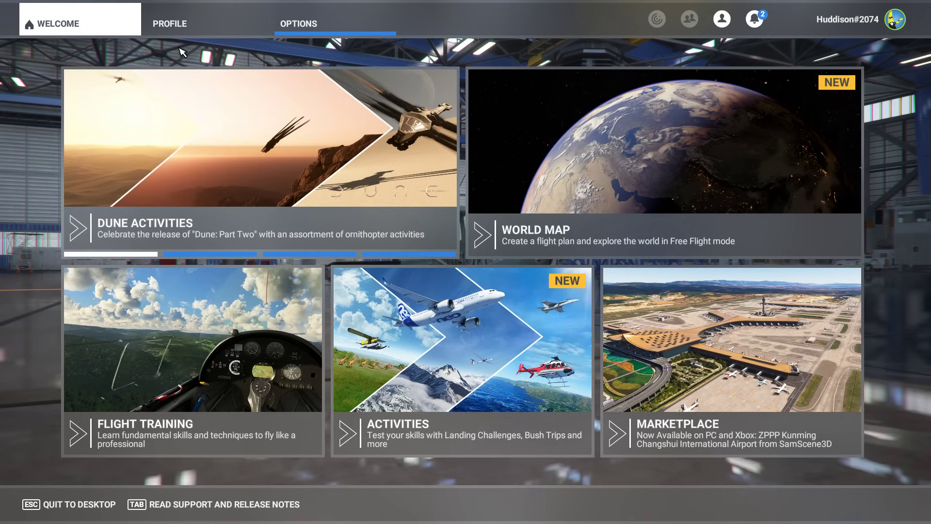
Show only items with an update available in the profile's Content Manager, and select and unselect World Update VI
left_click(186, 25)
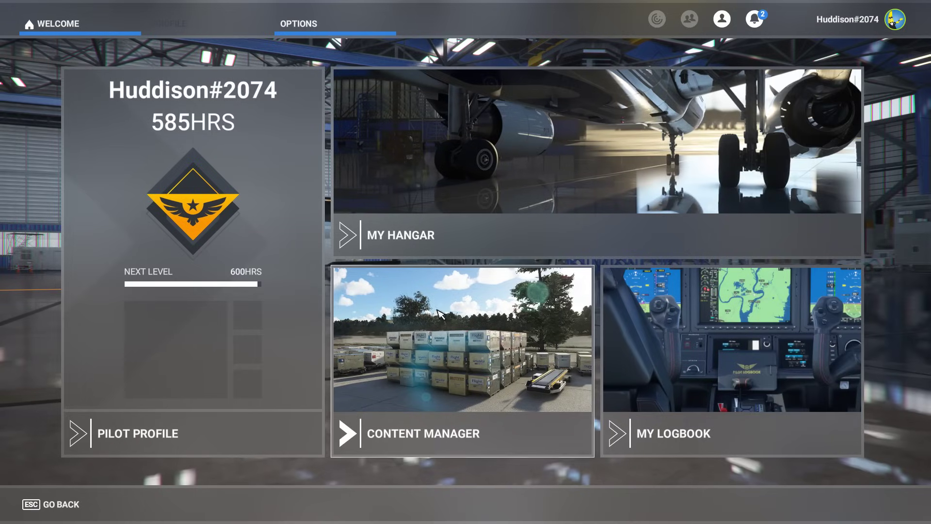
left_click(55, 20)
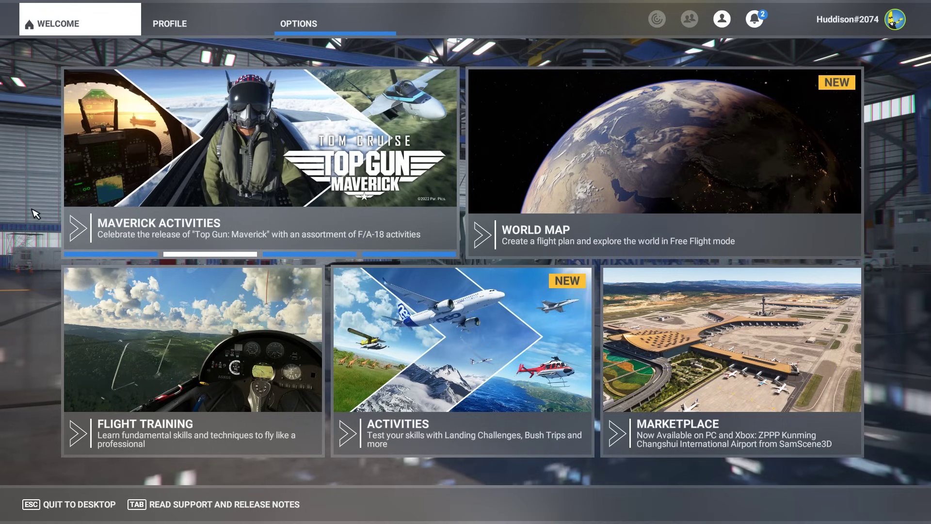
left_click(199, 25)
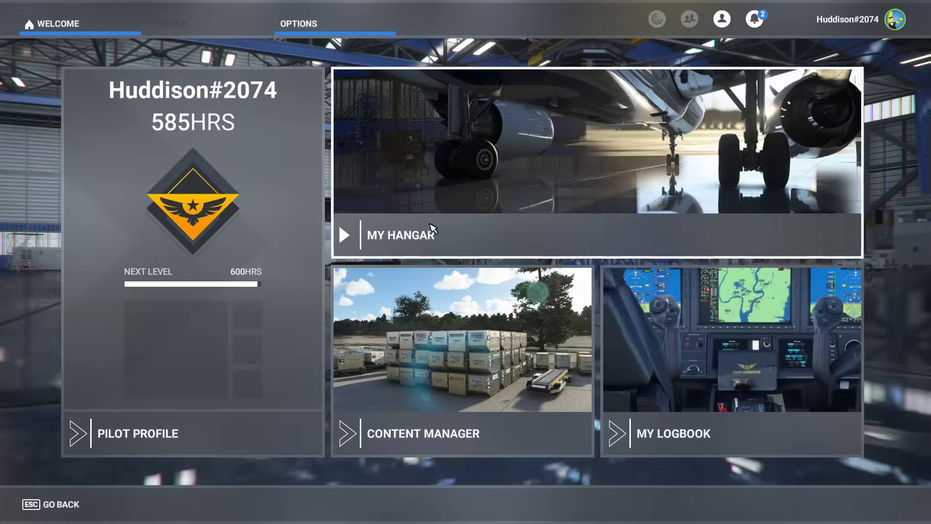
left_click(471, 334)
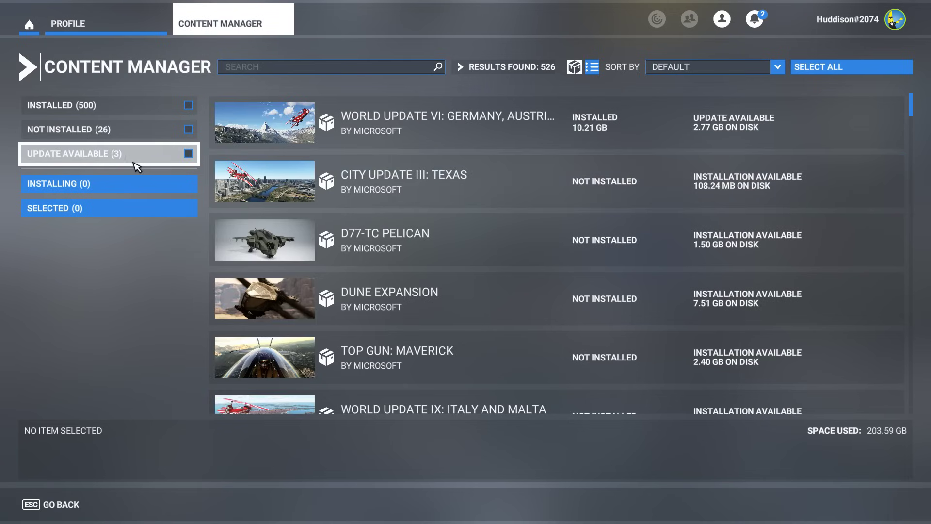
left_click(189, 154)
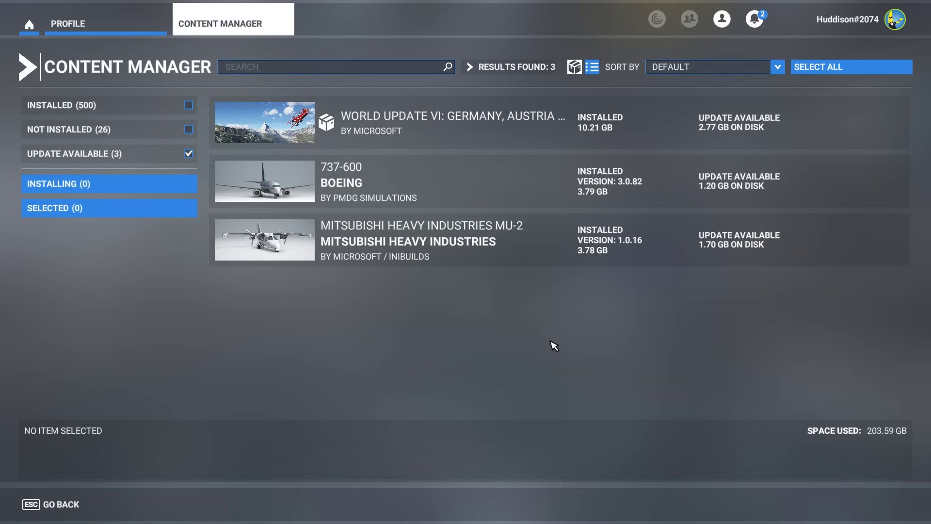
left_click(519, 137)
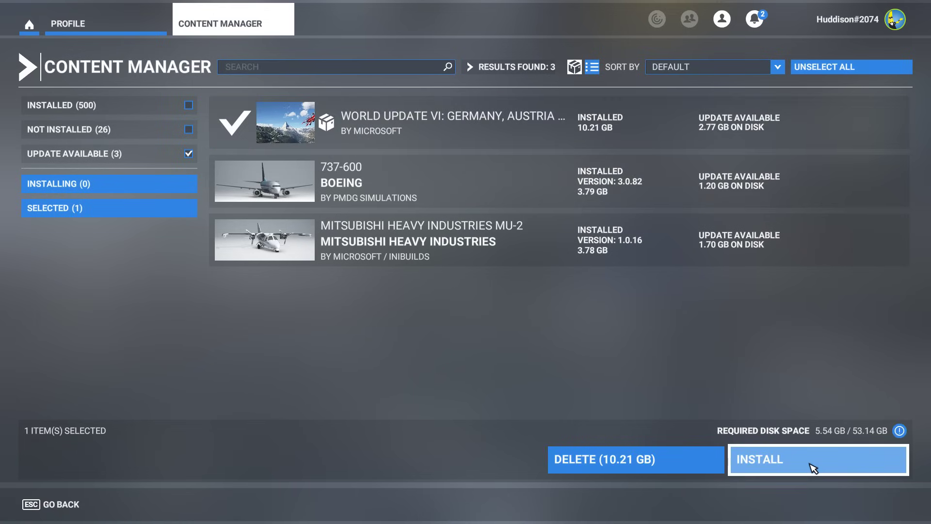
left_click(521, 136)
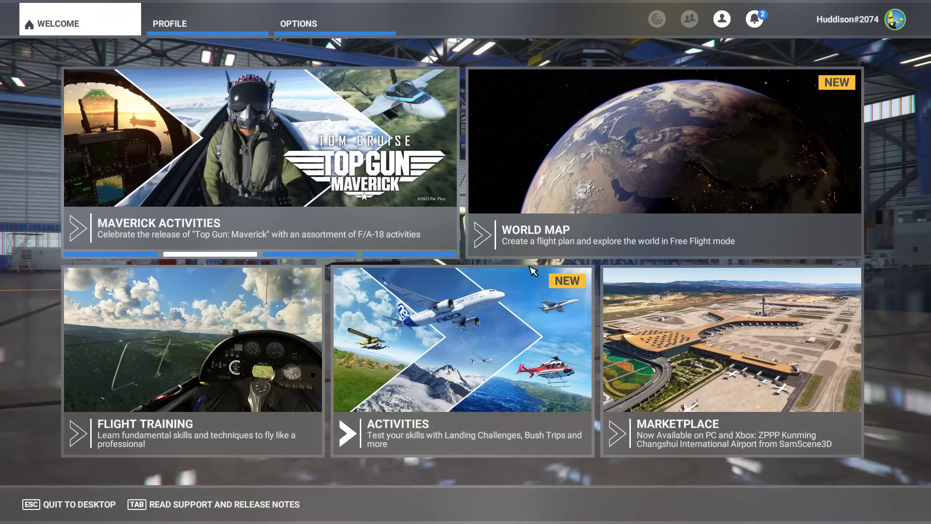
Reopen the Content Manager from the profile and filter it again to items with updates available
left_click(200, 27)
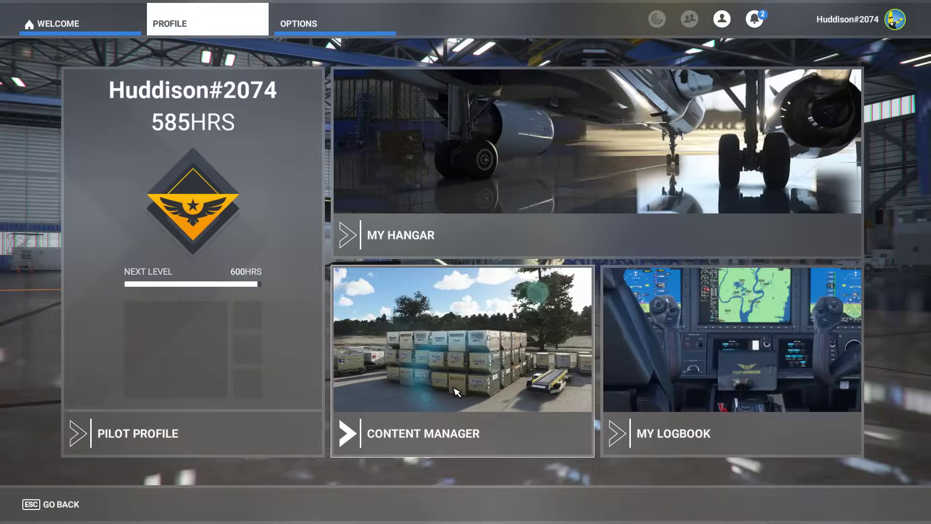
left_click(456, 390)
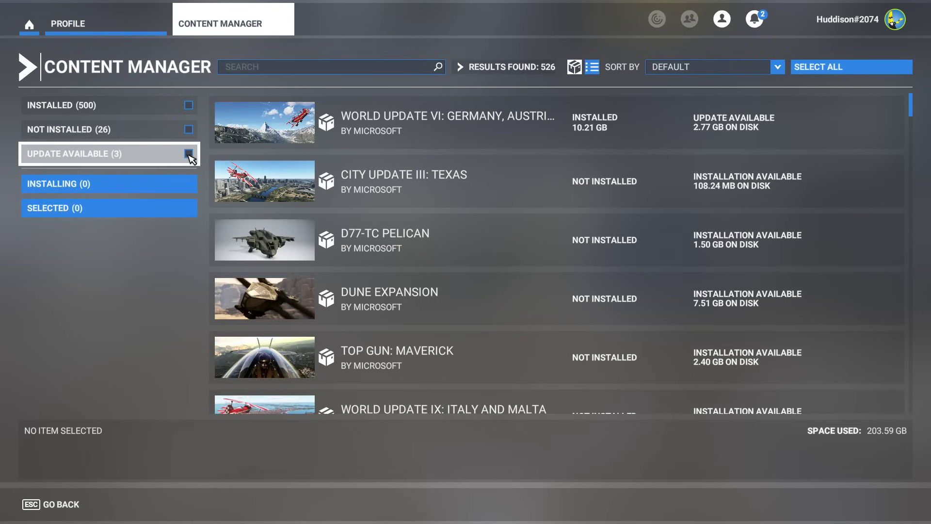
left_click(189, 154)
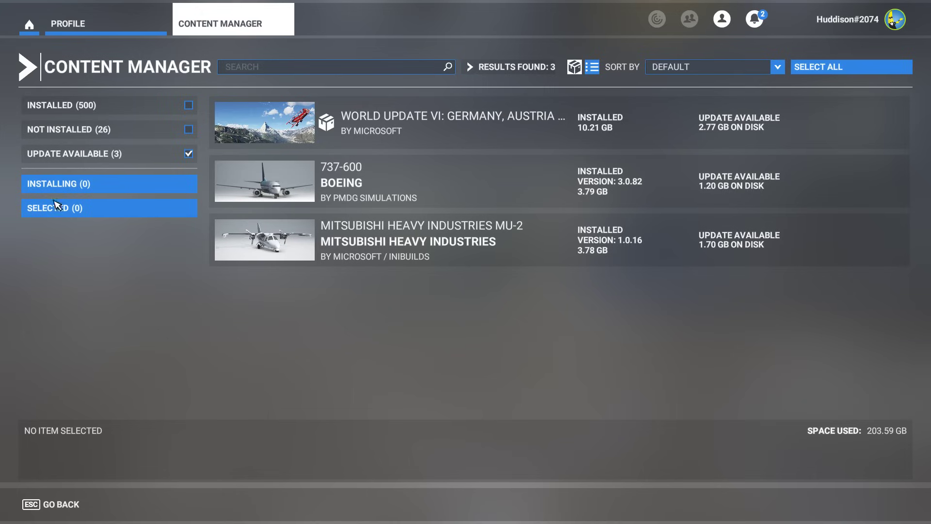
Return to the welcome screen and open the World Map
left_click(30, 25)
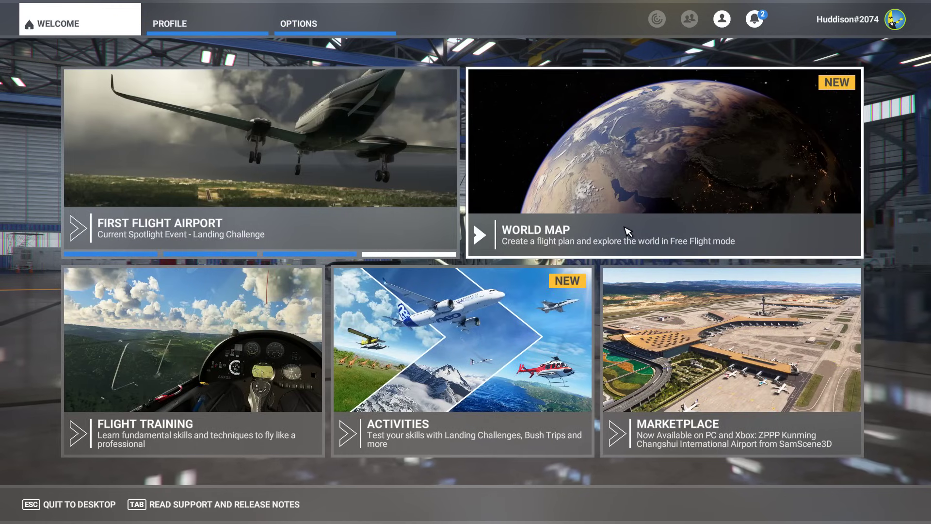
left_click(628, 233)
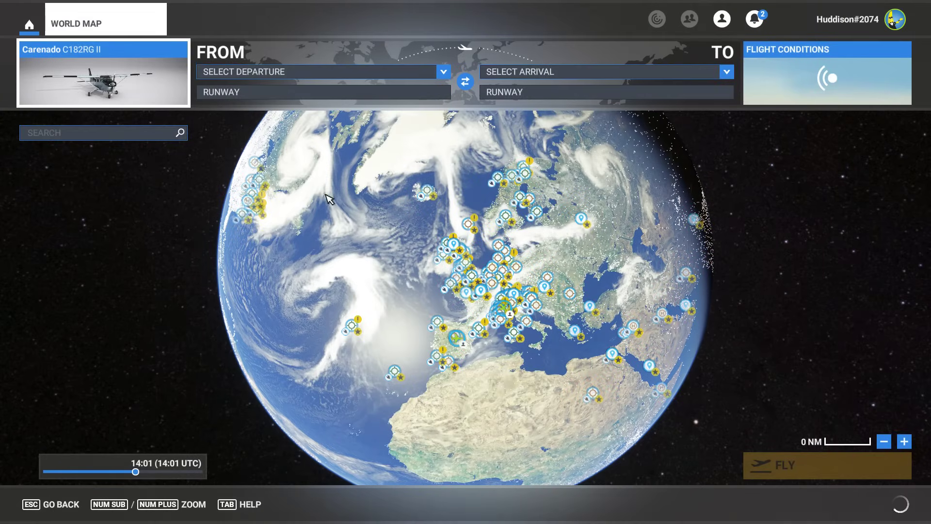
Open the aircraft selection and look through the list down to the Just Flight 146 variants and the Miltech Simulations CH47D
left_click(125, 94)
scroll(636, 279, "up", 5)
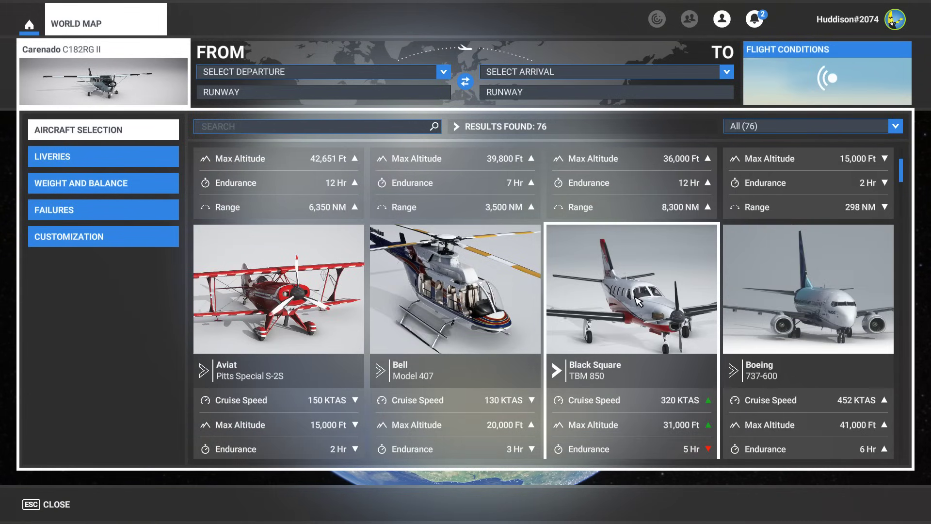
scroll(636, 300, "down", 10)
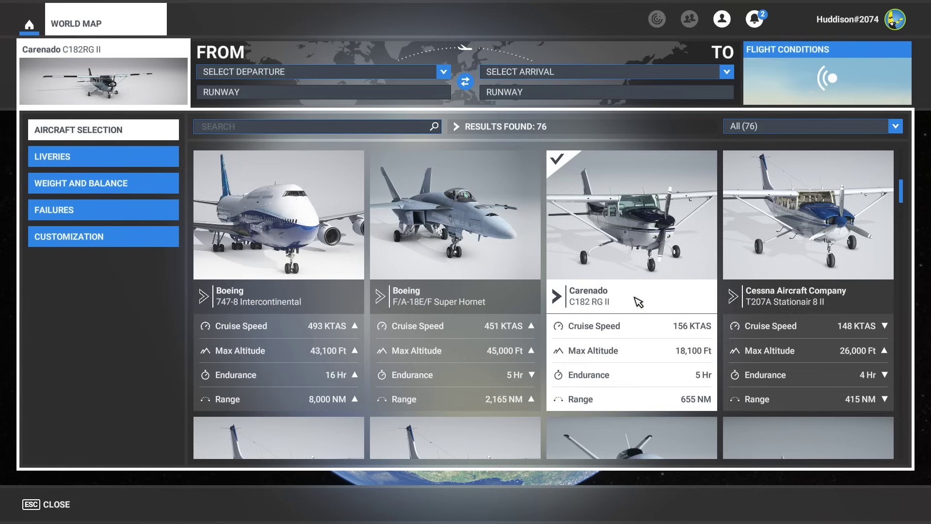
scroll(639, 303, "down", 15)
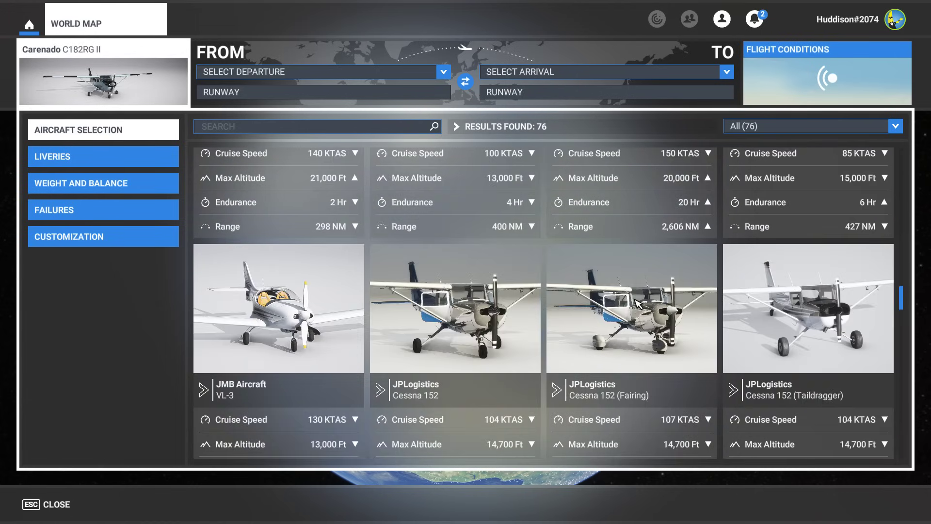
scroll(638, 303, "down", 3)
scroll(638, 304, "up", 5)
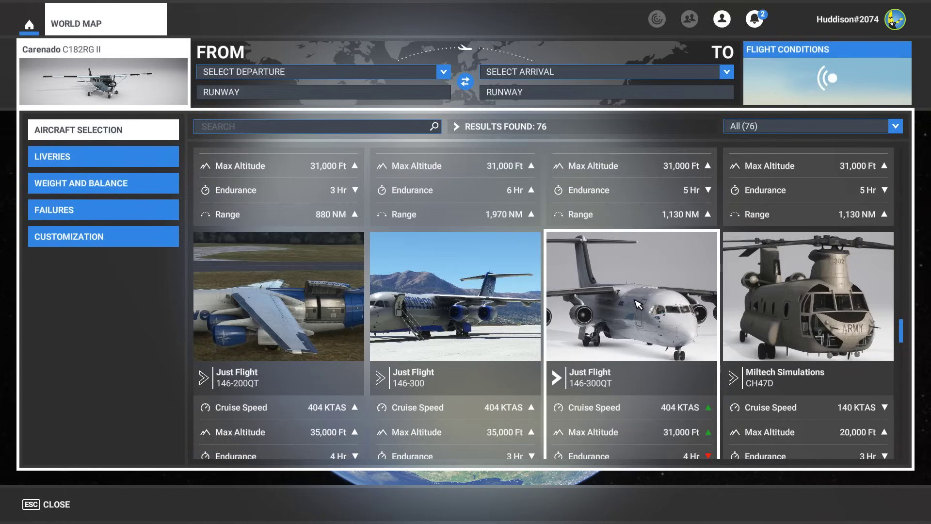
scroll(639, 305, "up", 3)
scroll(638, 305, "down", 1)
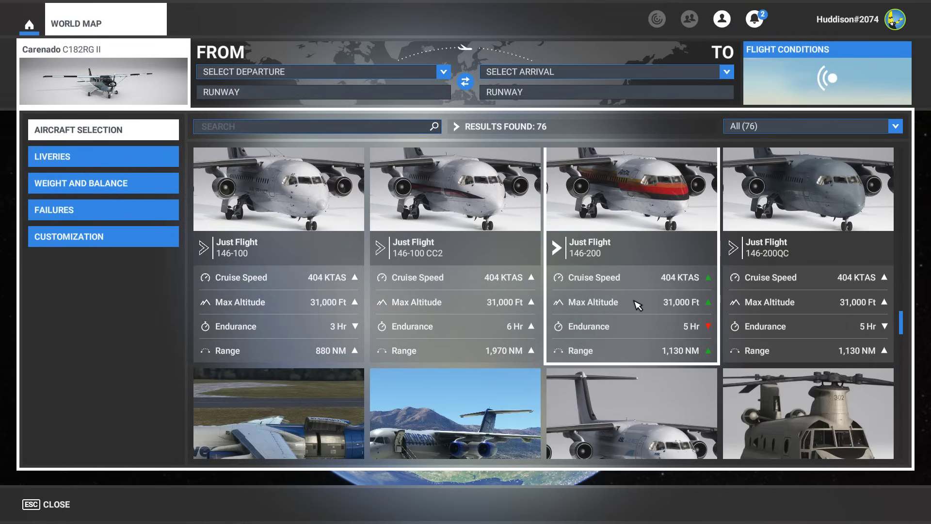
scroll(638, 305, "up", 1)
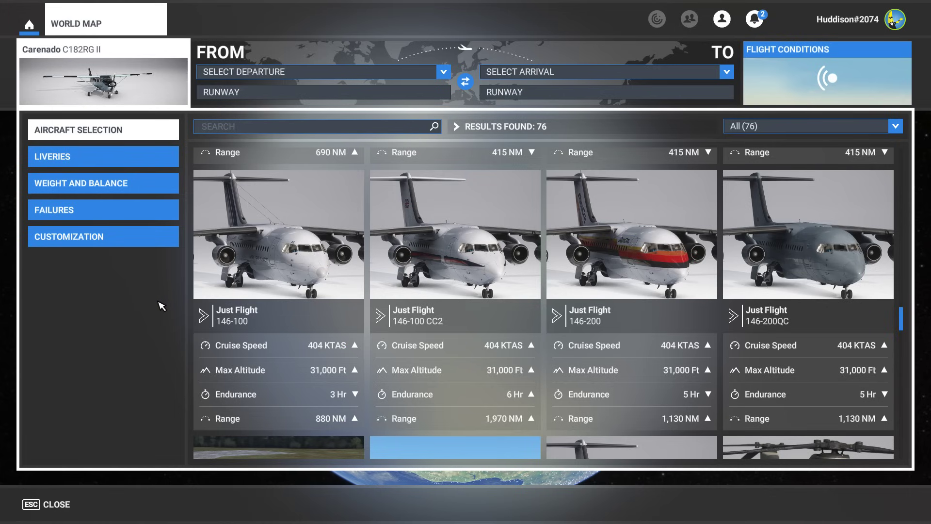
scroll(395, 291, "down", 3)
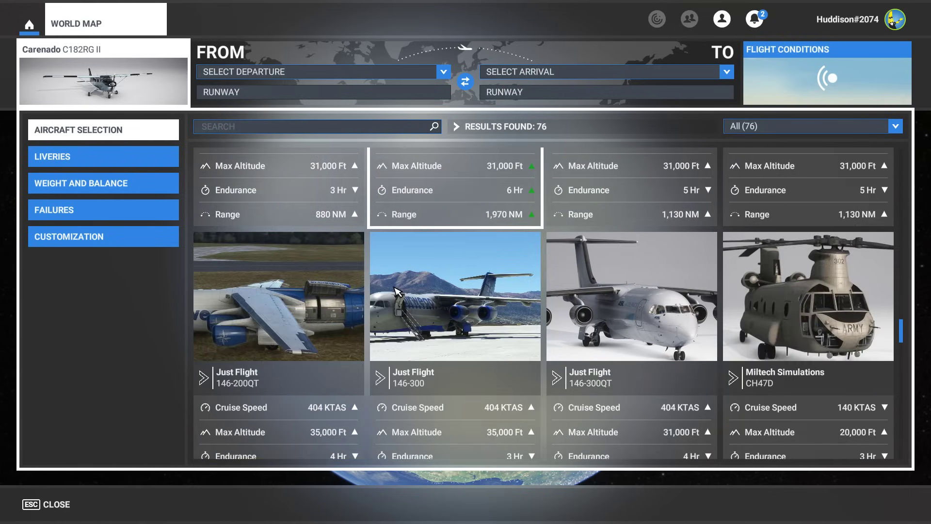
scroll(395, 290, "up", 3)
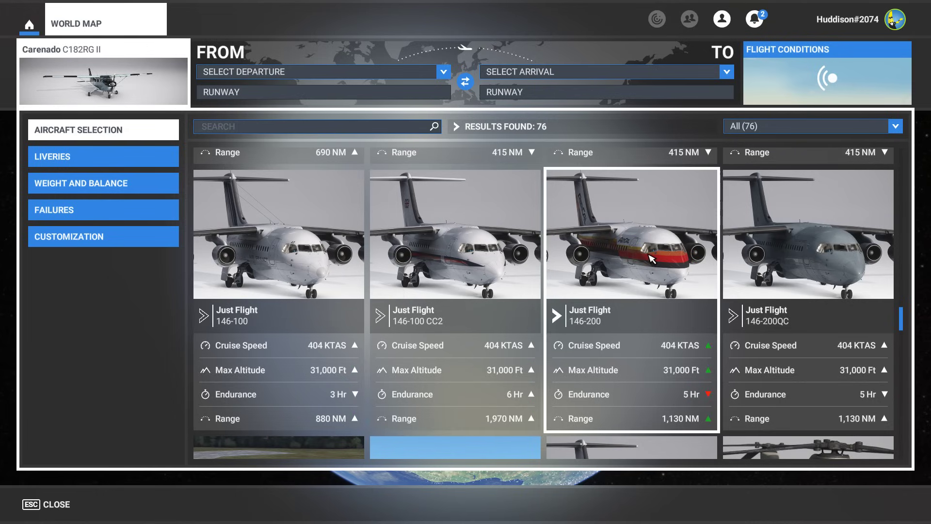
Look back through the aircraft list to the Black Square TBM 850, and return to the Just Flight 146 variants
scroll(640, 253, "up", 10)
scroll(650, 261, "up", 12)
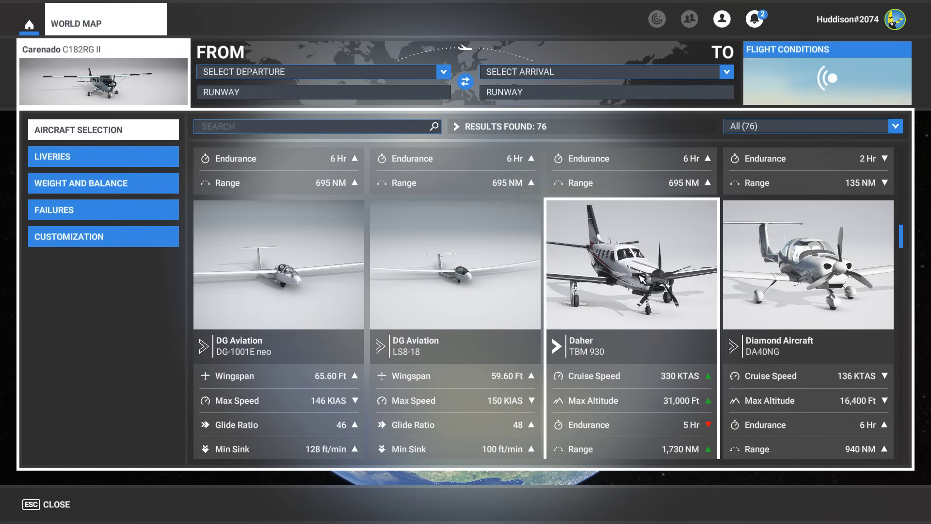
scroll(643, 274, "up", 4)
scroll(643, 277, "up", 12)
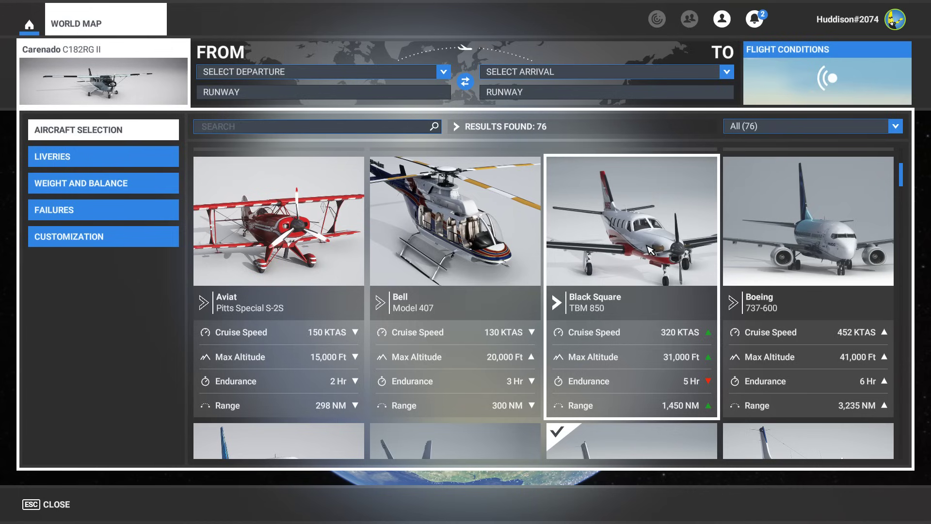
scroll(651, 251, "down", 10)
scroll(650, 251, "down", 10)
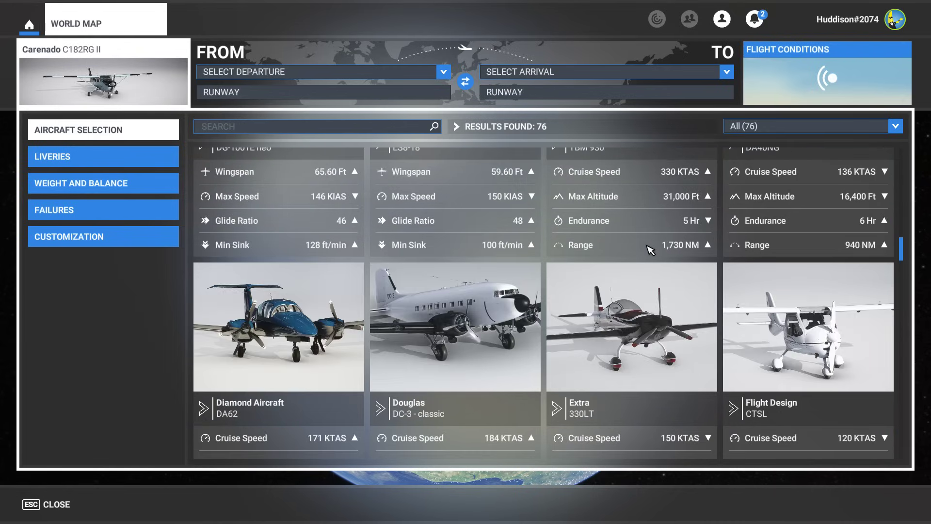
scroll(650, 251, "down", 8)
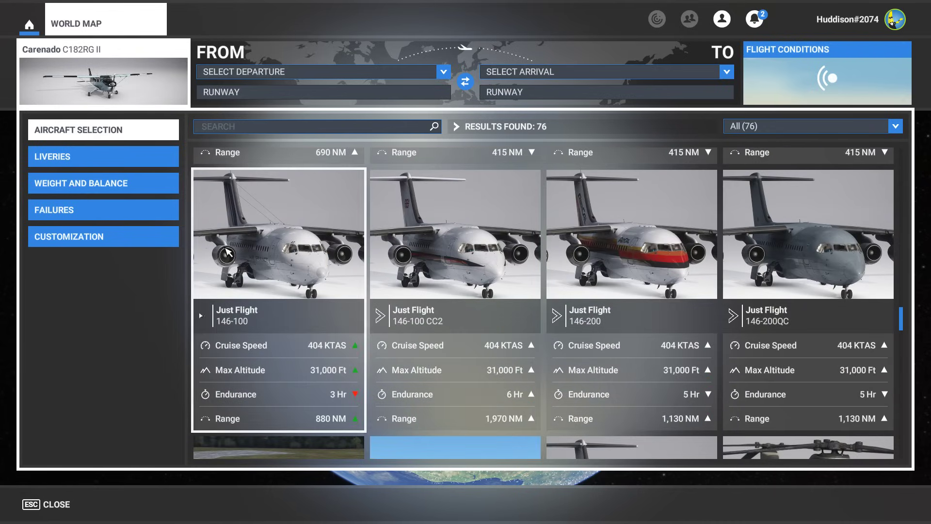
Leave the World Map, check the profile's Content Manager for items with an update available, and return to the welcome screen
left_click(29, 24)
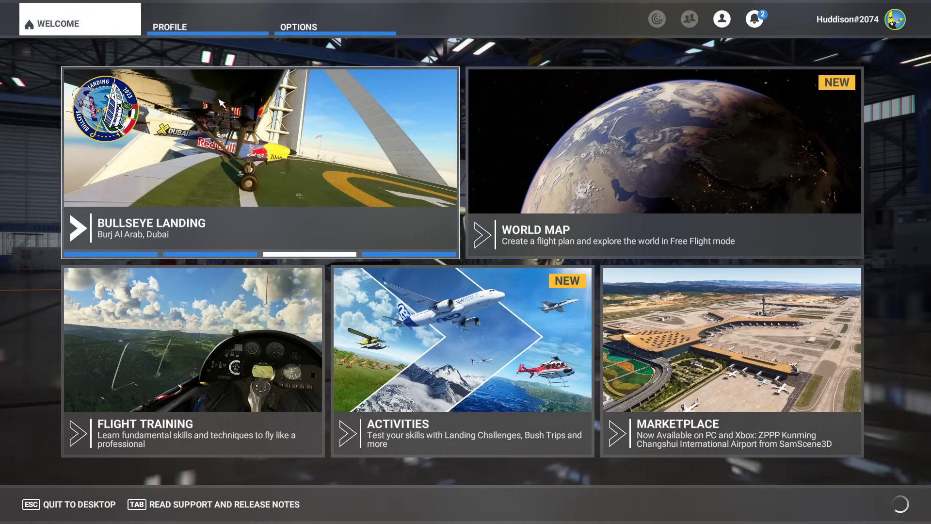
left_click(204, 28)
left_click(423, 311)
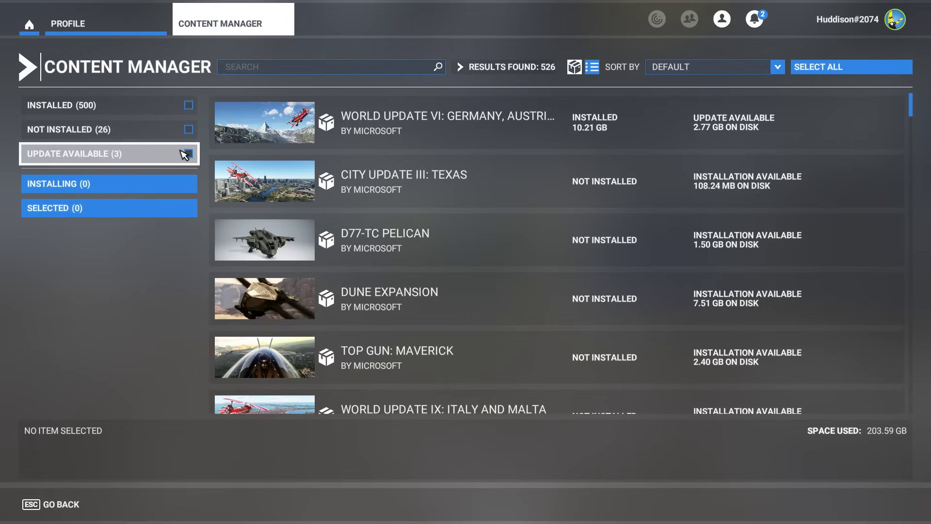
left_click(188, 153)
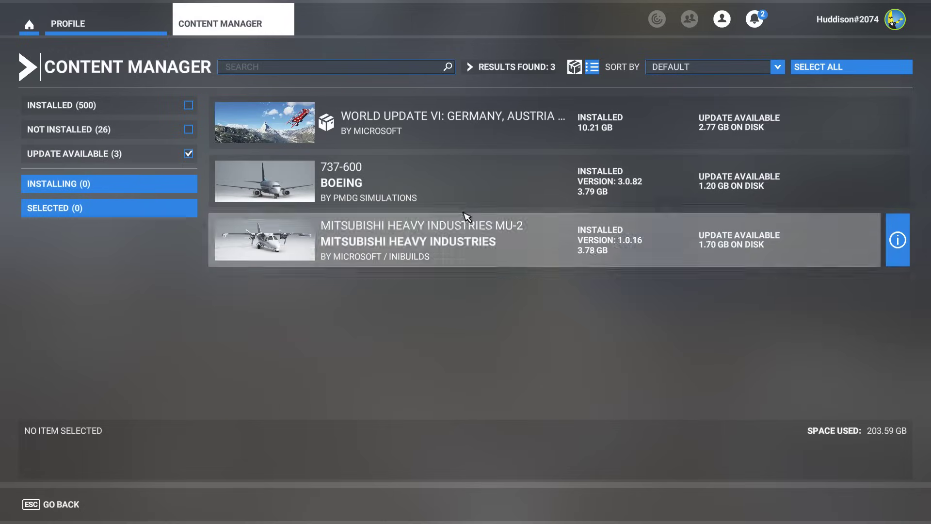
left_click(29, 24)
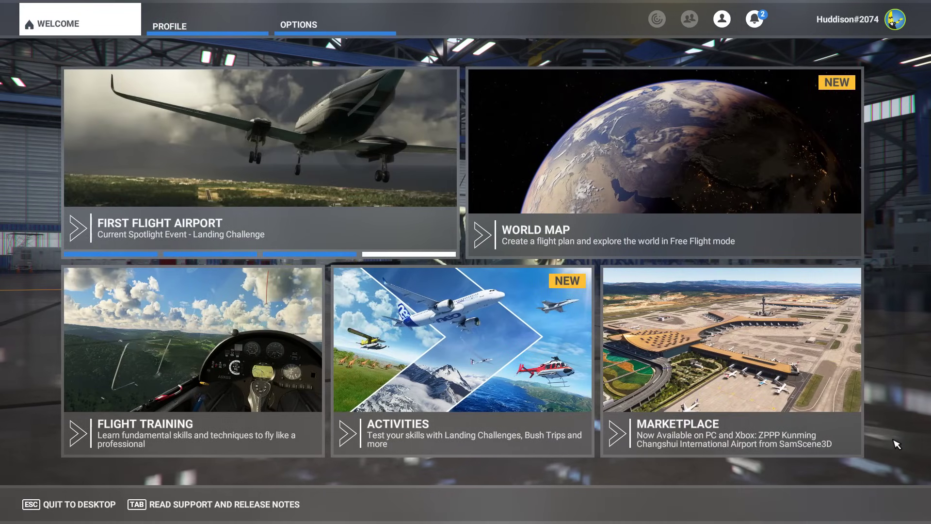